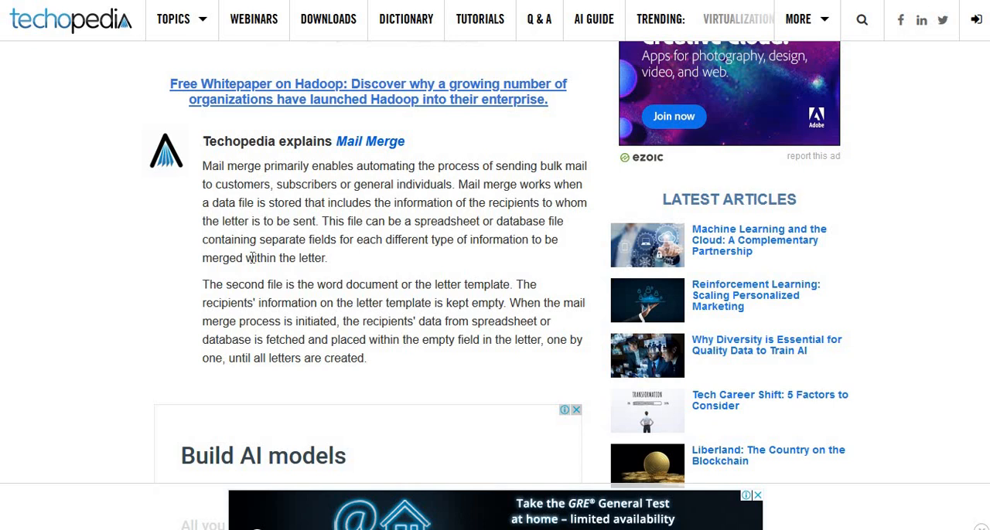
- Switch to Word and review the job selection letter from its "Dear" greeting down to the company signature
key("alt+Tab")
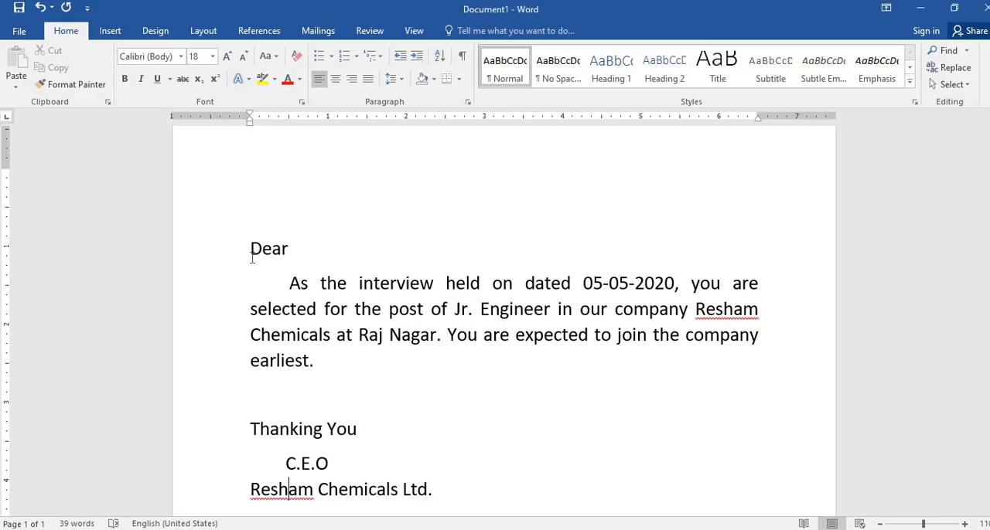
scroll(309, 316, "down", 1)
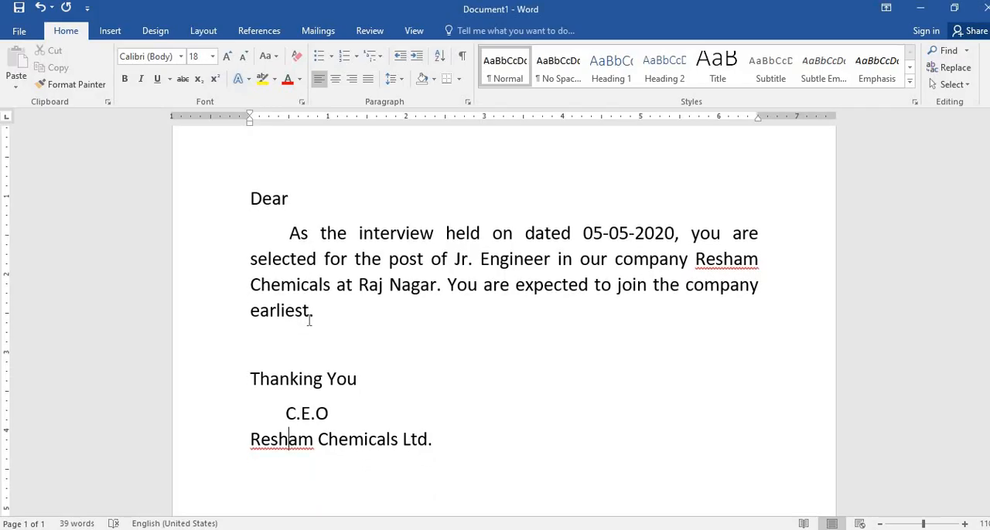
scroll(309, 319, "up", 2)
scroll(309, 320, "down", 2)
scroll(308, 319, "up", 1)
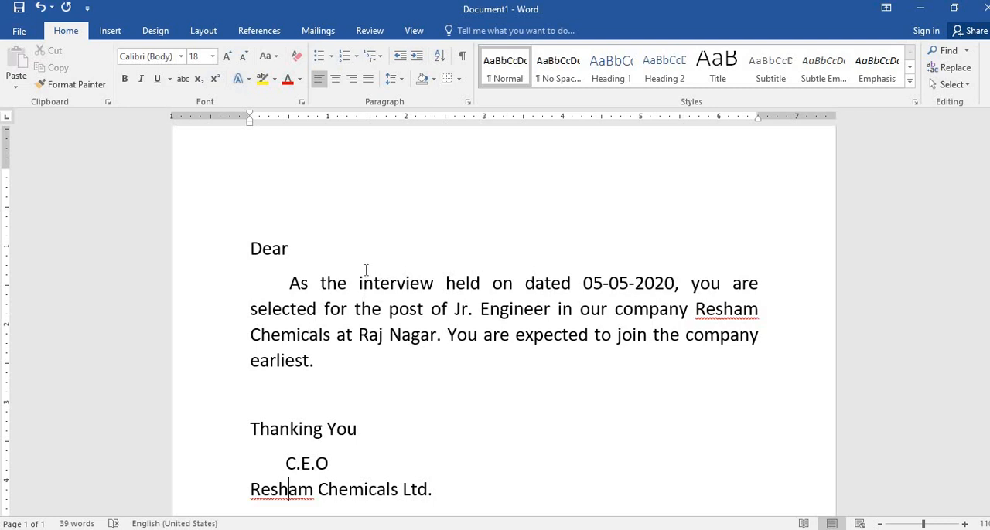
scroll(366, 270, "down", 1)
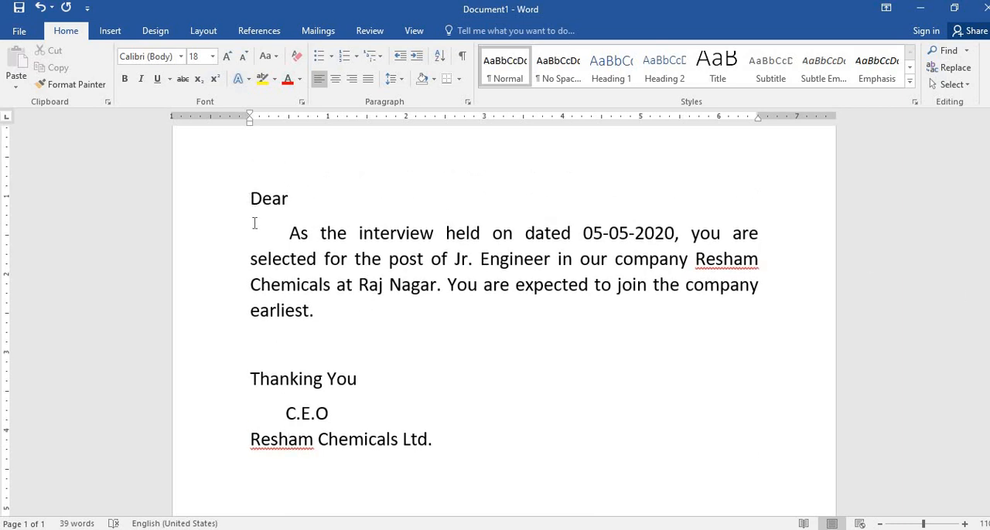
scroll(254, 223, "up", 1)
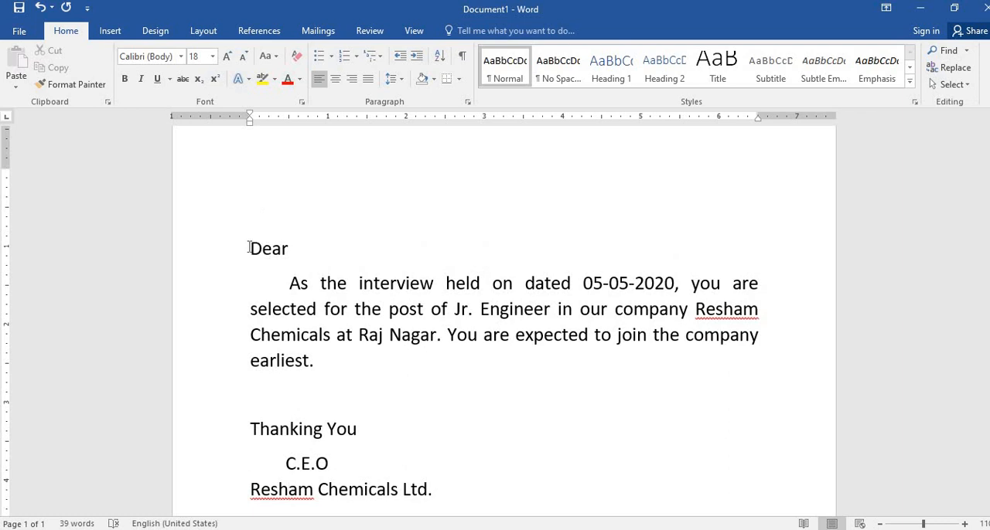
left_click(249, 247)
scroll(445, 389, "down", 1)
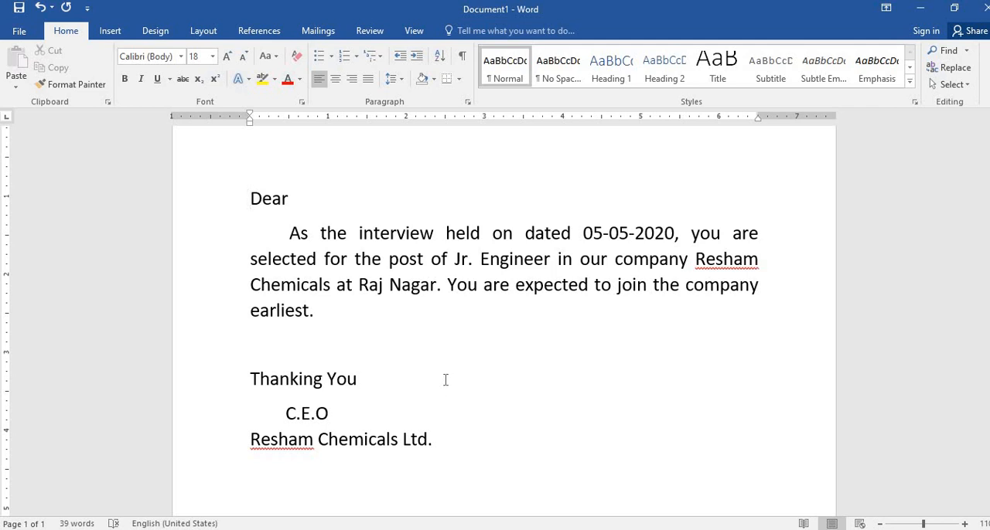
scroll(441, 377, "up", 1)
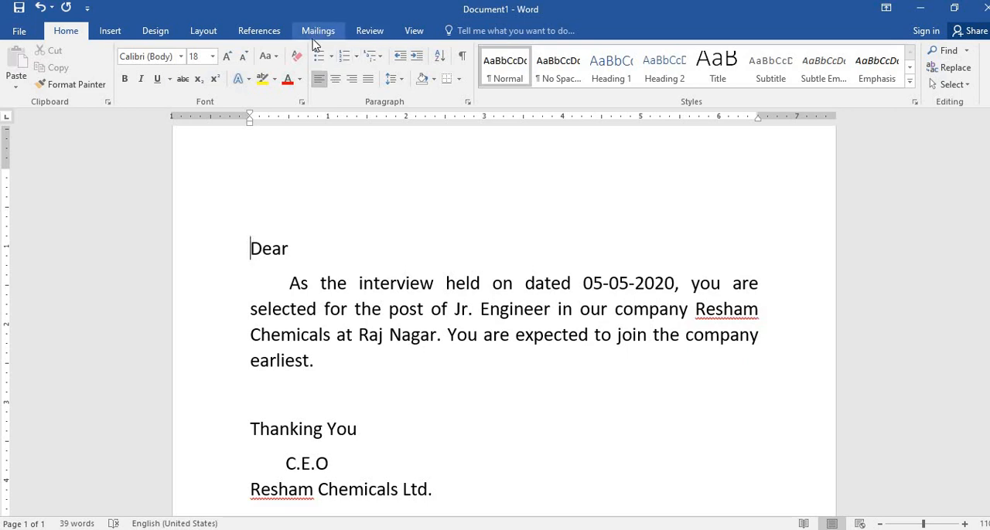
- Start the Step-by-Step Mail Merge Wizard for Letters, using the current document as the starting document
left_click(323, 35)
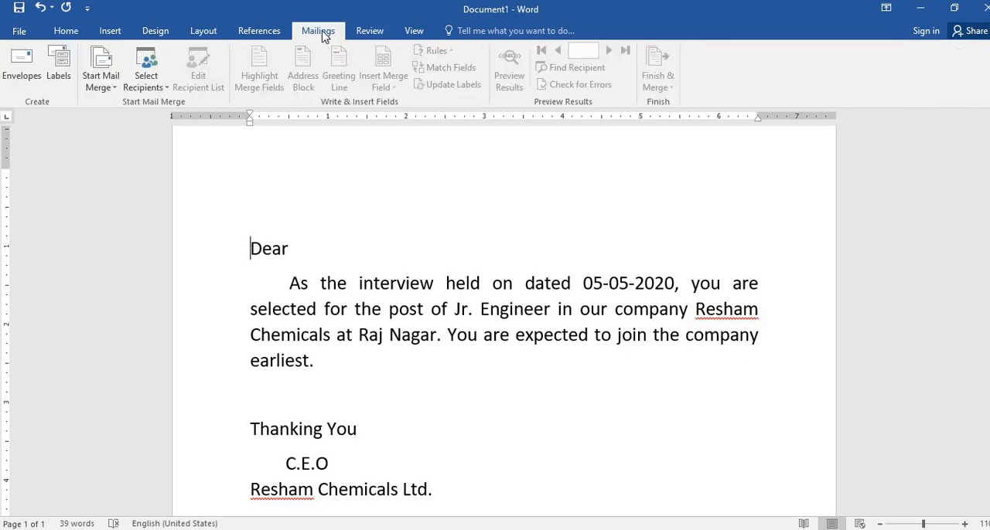
left_click(107, 90)
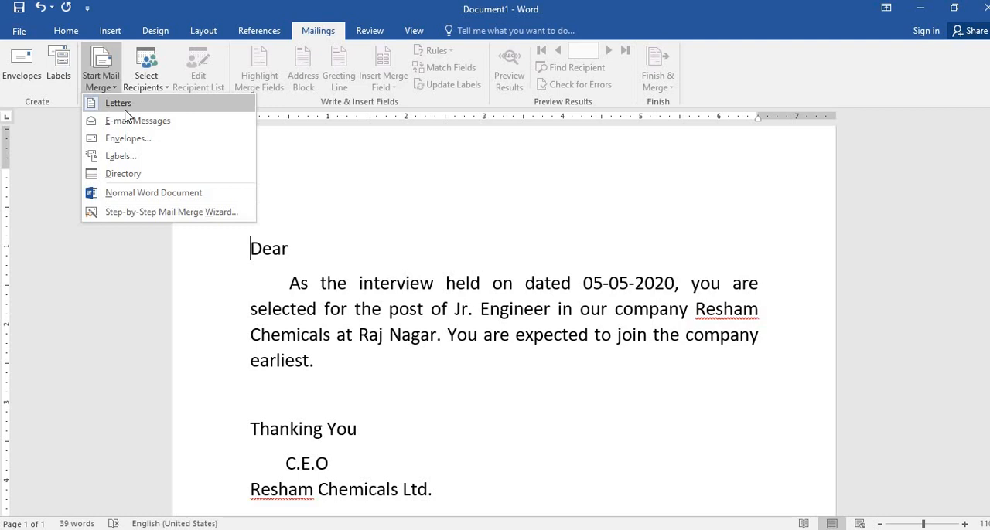
left_click(148, 213)
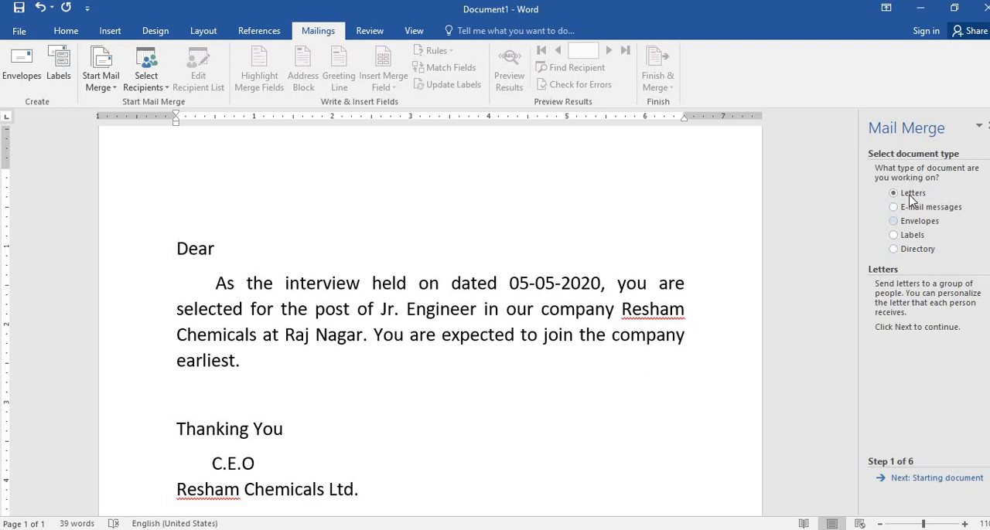
left_click(910, 461)
left_click(918, 477)
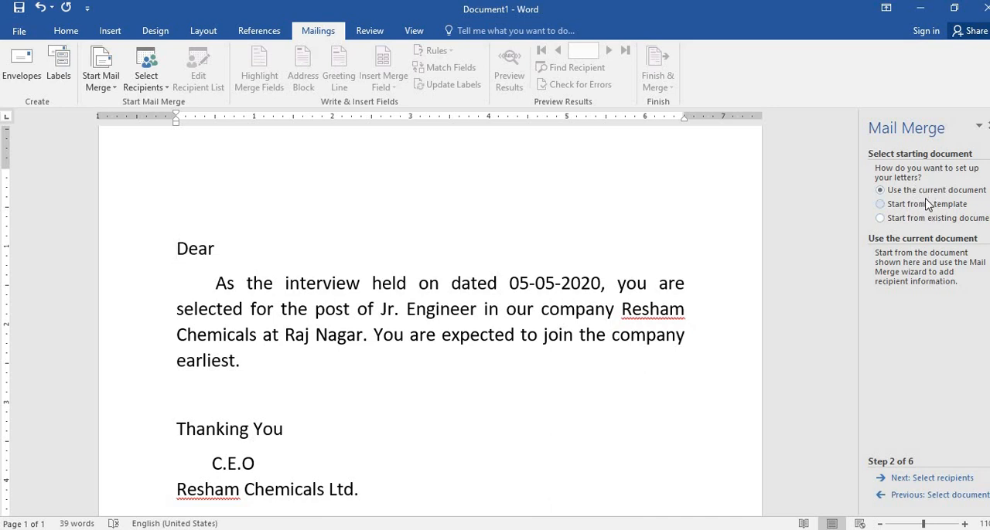
left_click(945, 479)
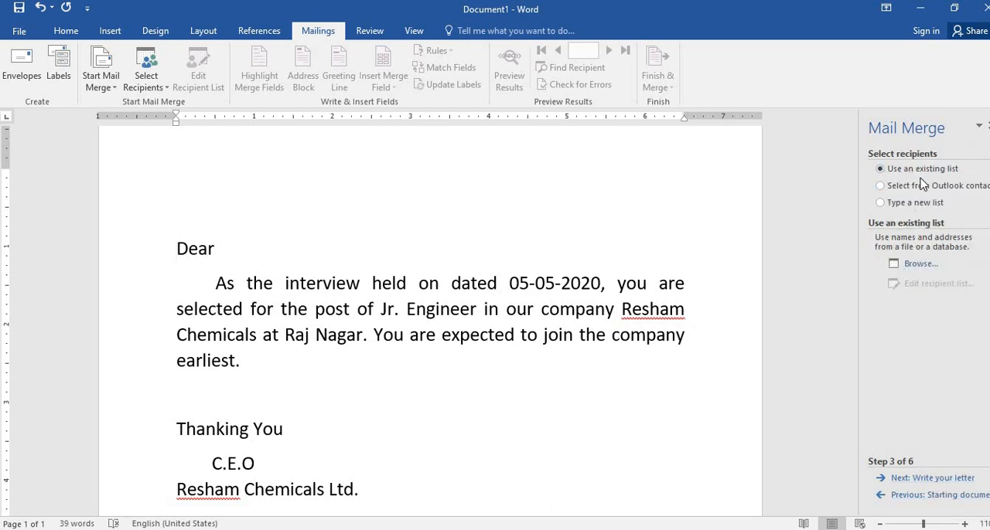
- Choose to type a new list as the recipient source and create a blank address list
left_click(951, 171)
left_click(931, 207)
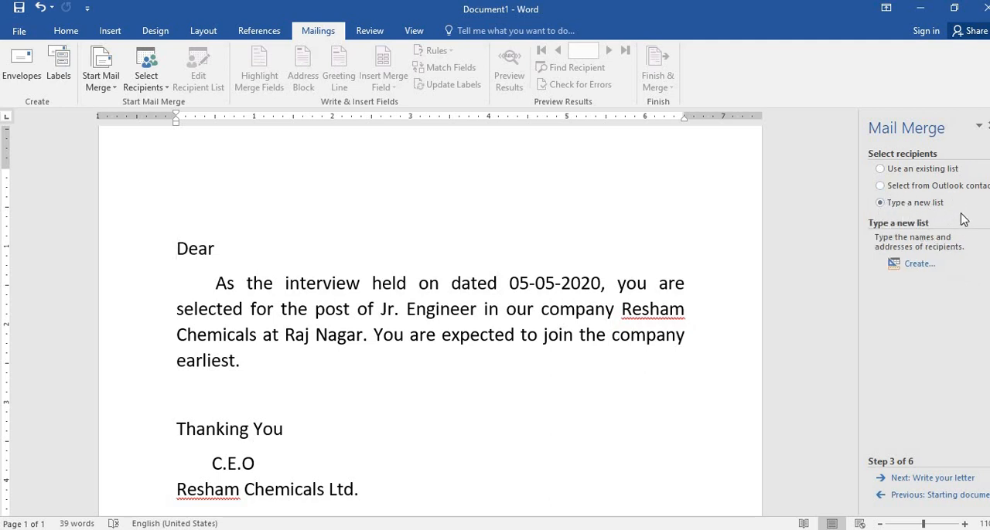
left_click(919, 263)
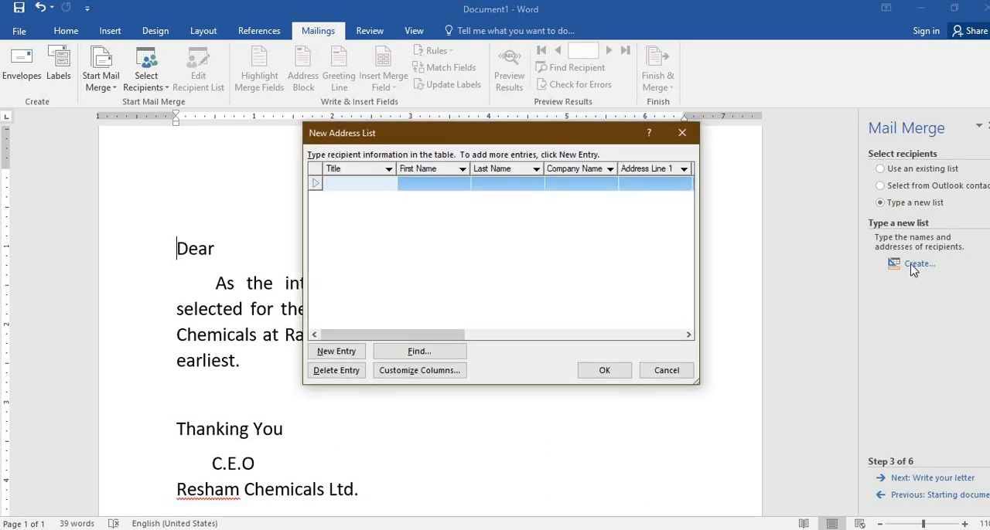
left_click_drag(464, 336, 424, 320)
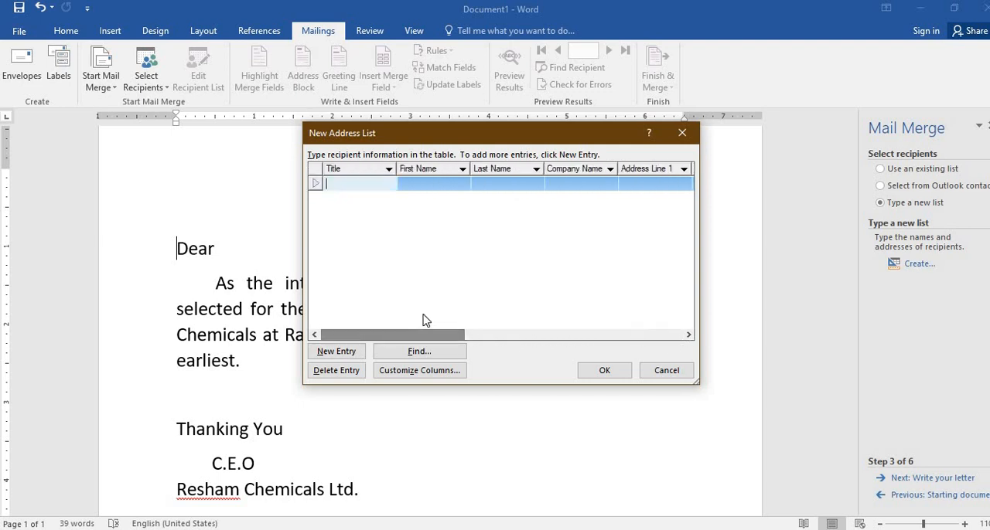
- Customize the address list columns, deleting all fields except First Name, Last Name, Address Line 1 and City
left_click(419, 372)
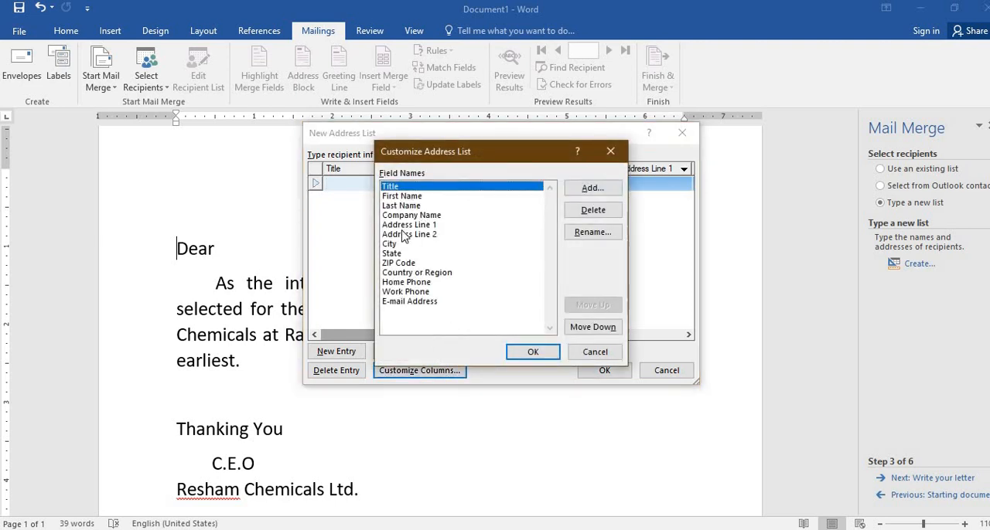
left_click(403, 302)
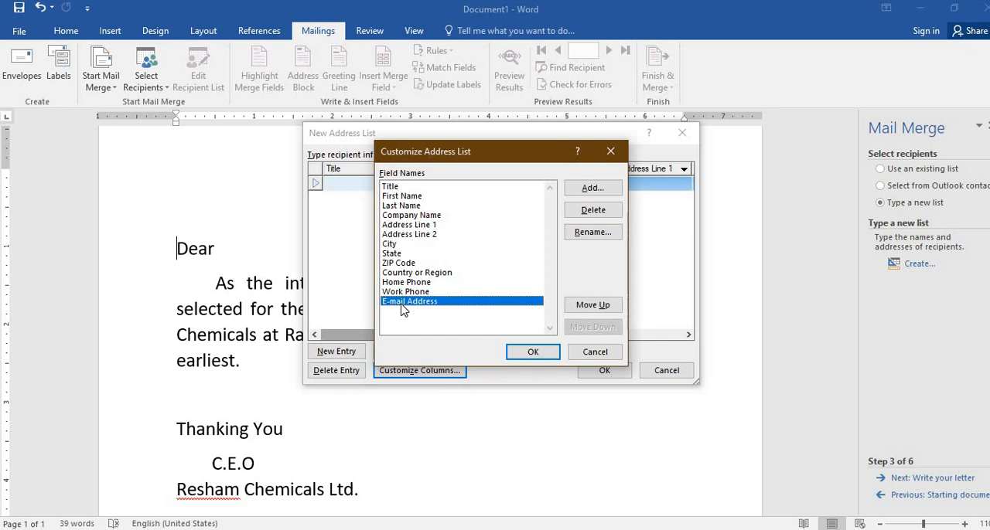
left_click(593, 210)
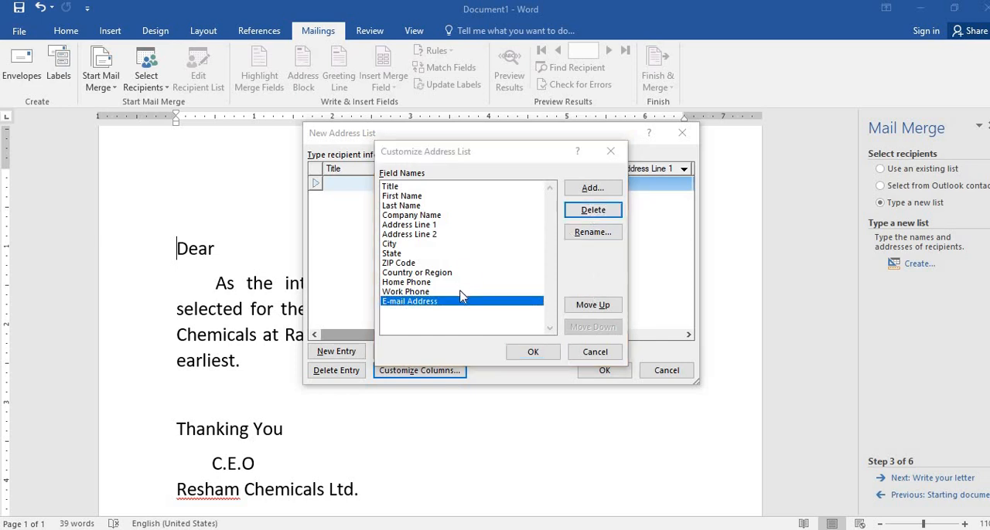
left_click(482, 311)
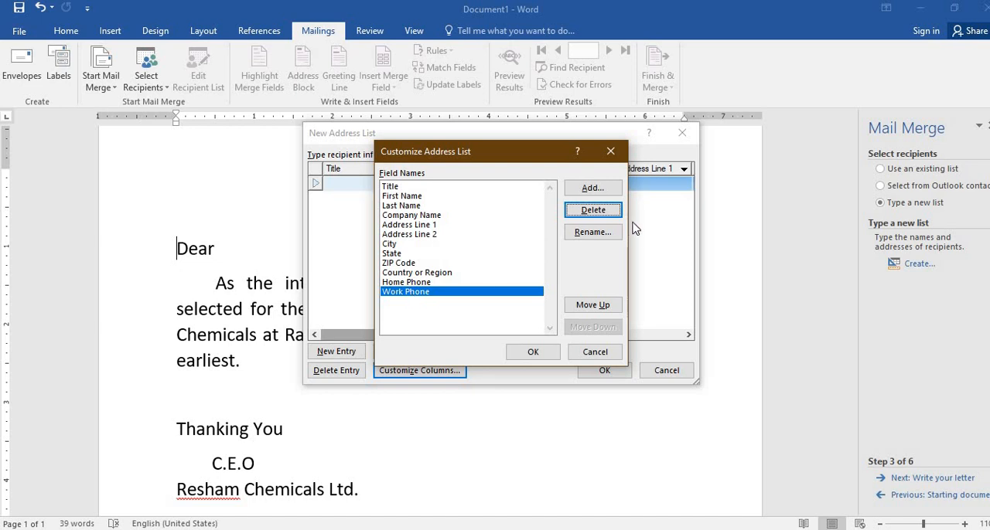
left_click(599, 213)
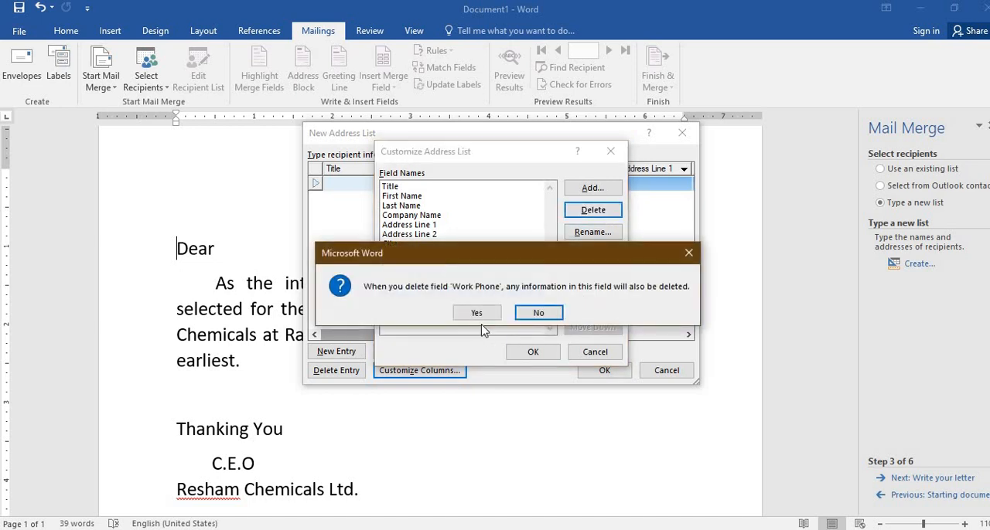
left_click(477, 313)
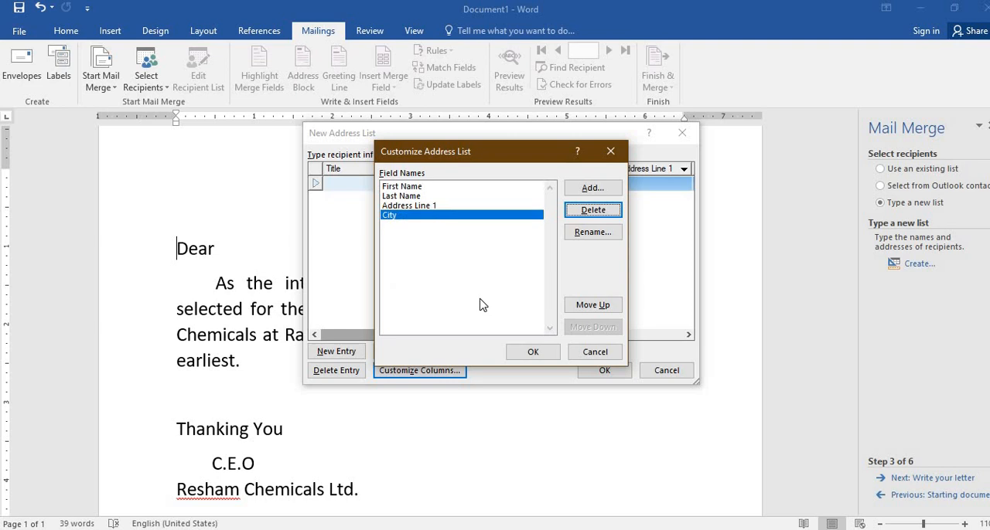
left_click(430, 198)
left_click(427, 206)
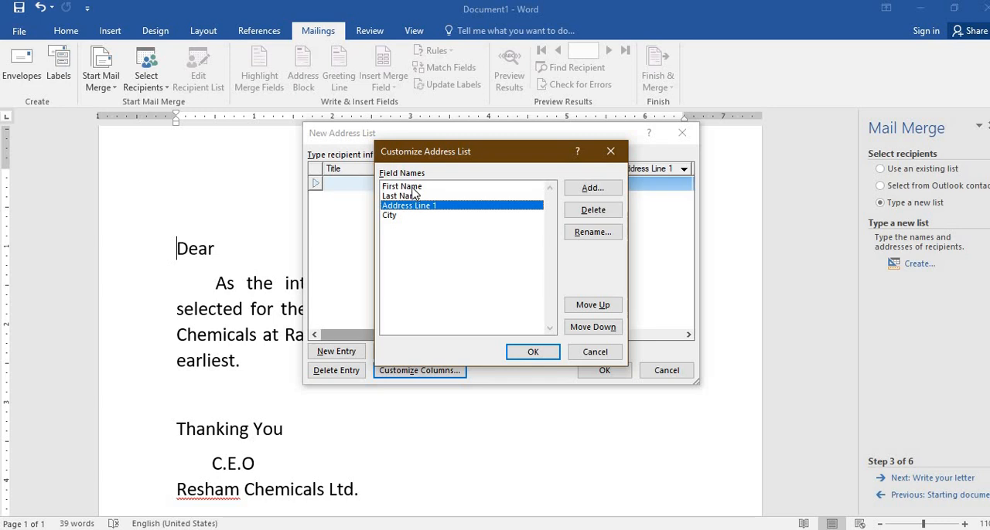
left_click(415, 188)
left_click(412, 208)
left_click(539, 352)
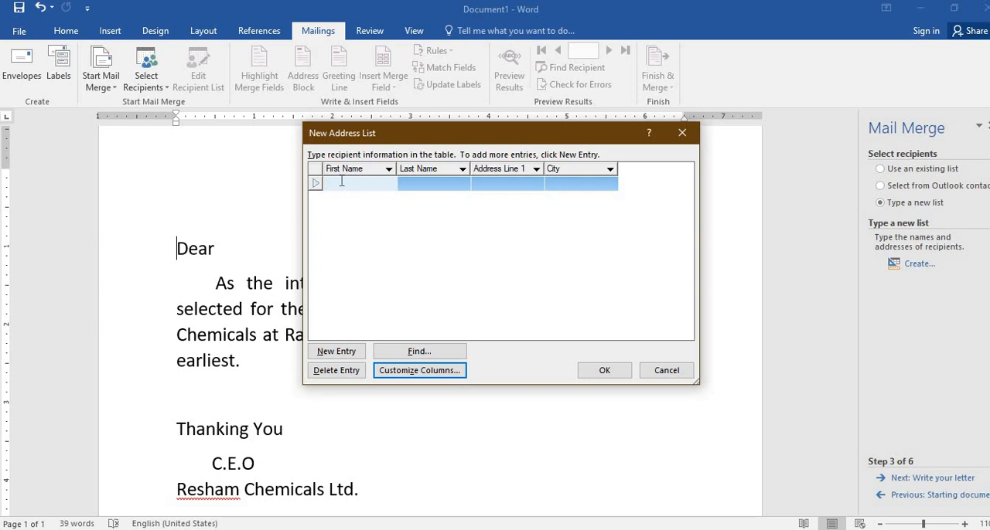
- Enter five recipients in the address list, each with first name, last name, address line and city
type("Harish")
key("Tab")
type("K")
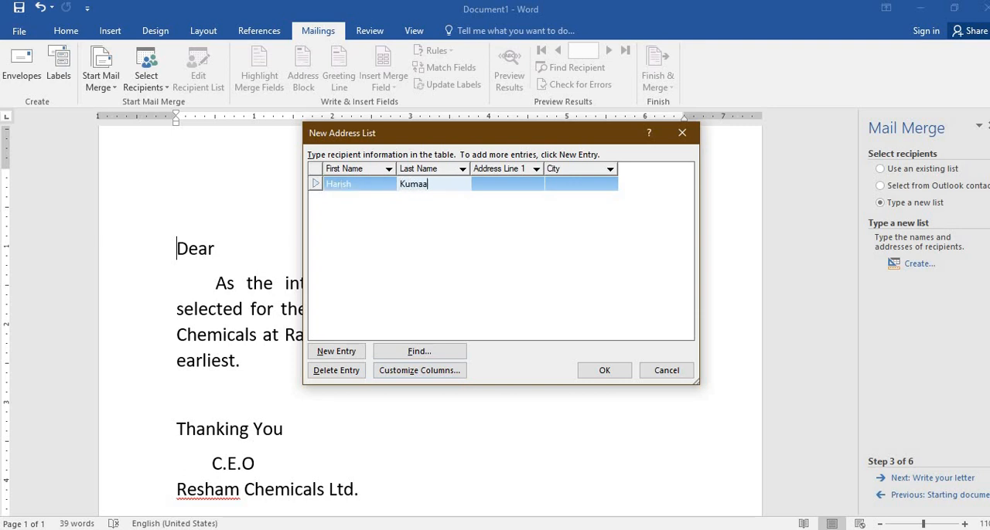
key("Tab")
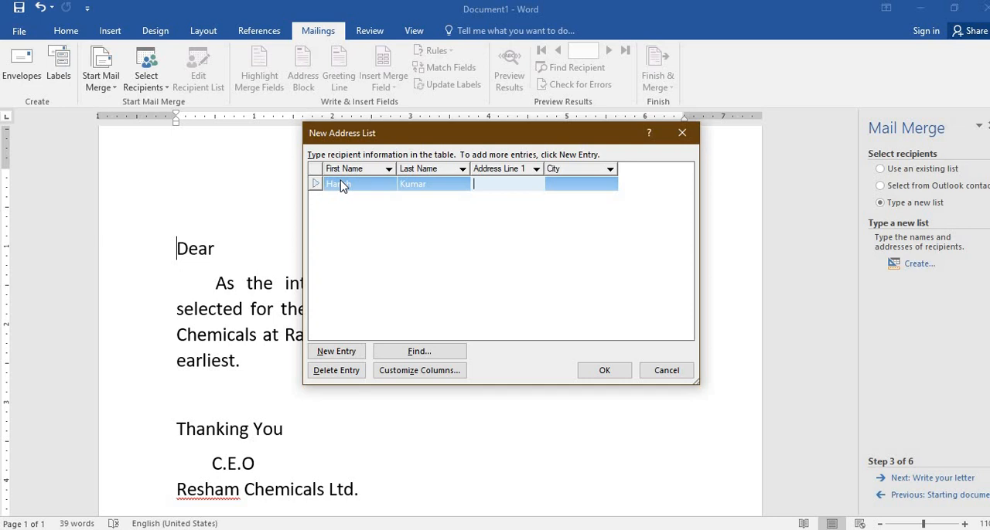
type("Rehla")
key("Tab")
type("Pala")
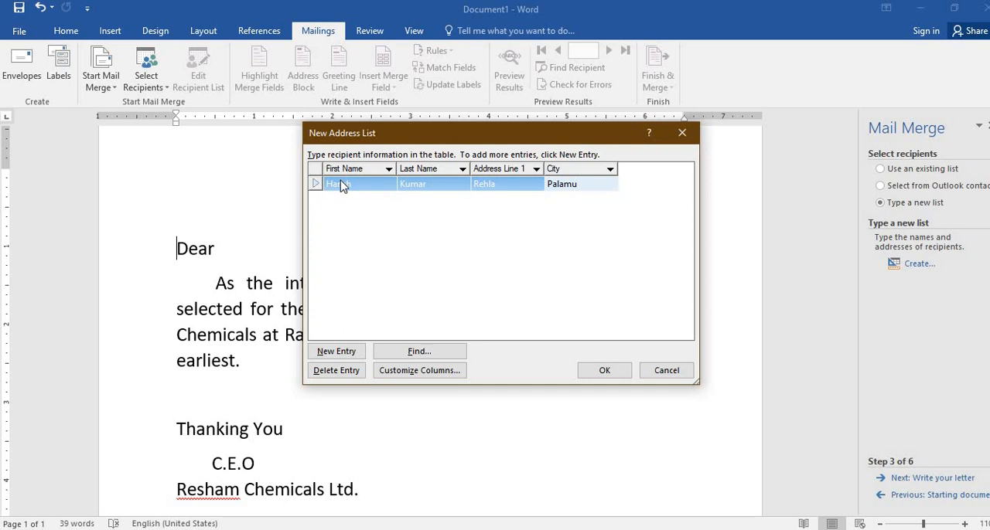
left_click(354, 354)
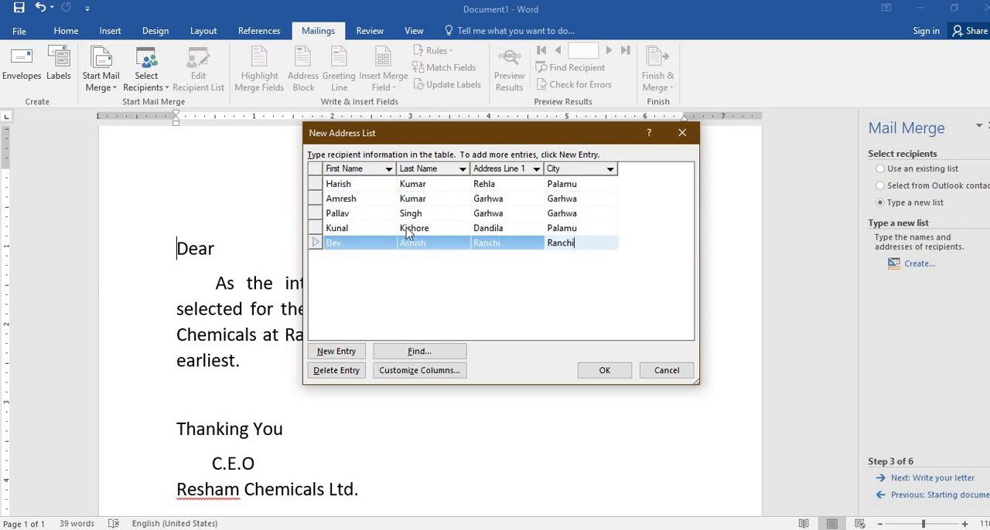
- Confirm the address list entries and save the list as MyAddrress in the My Data Sources folder
left_click(600, 371)
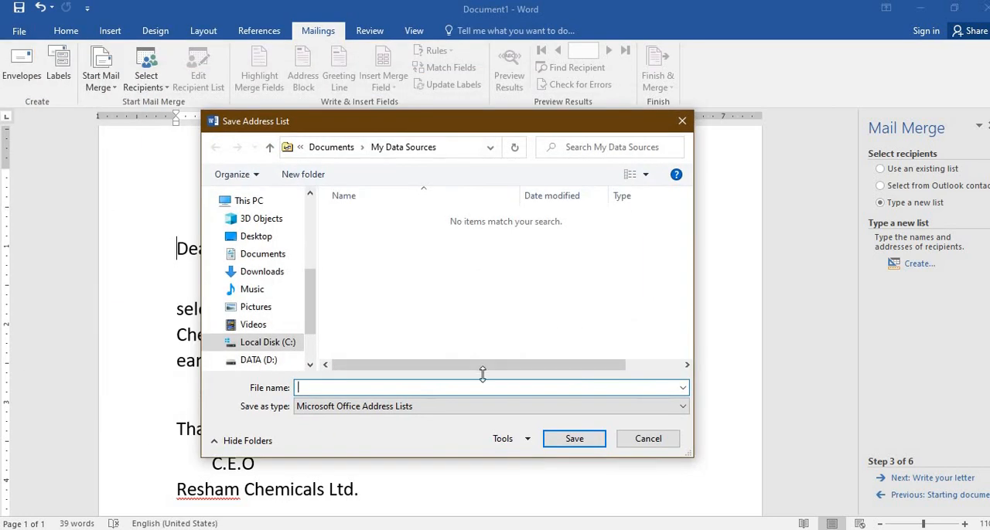
type("MyAddress")
left_click(573, 439)
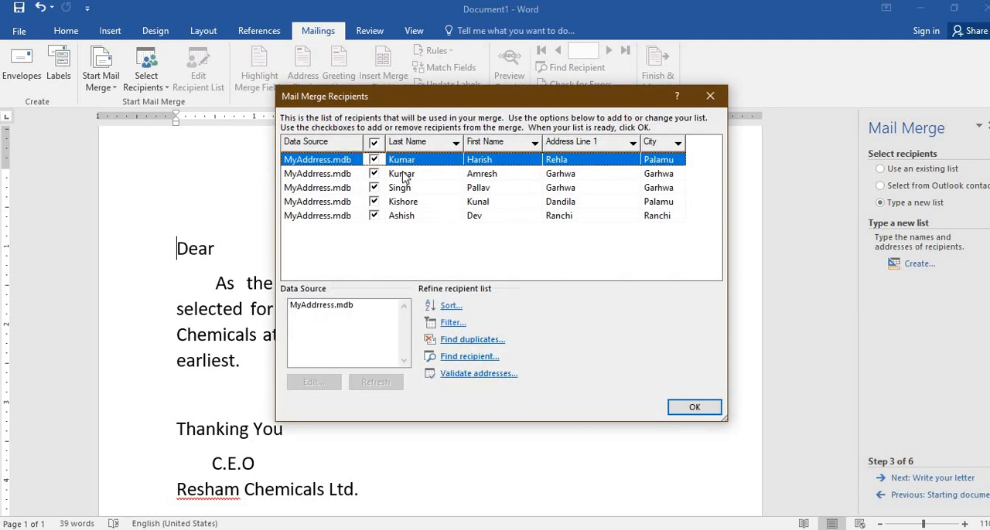
- Try excluding all recipients from the merge and including individual ones again with their checkboxes
left_click(377, 145)
left_click(374, 145)
left_click(374, 144)
left_click(374, 174)
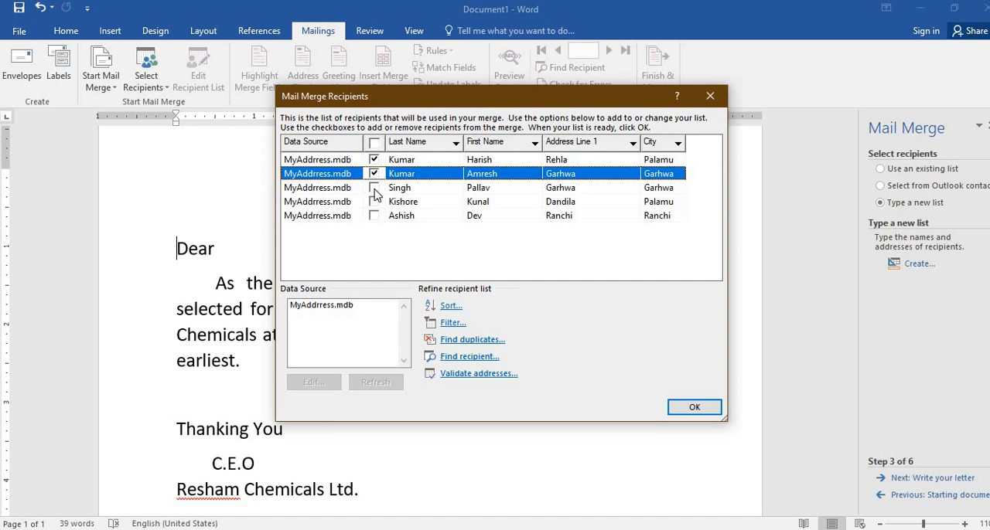
left_click(374, 188)
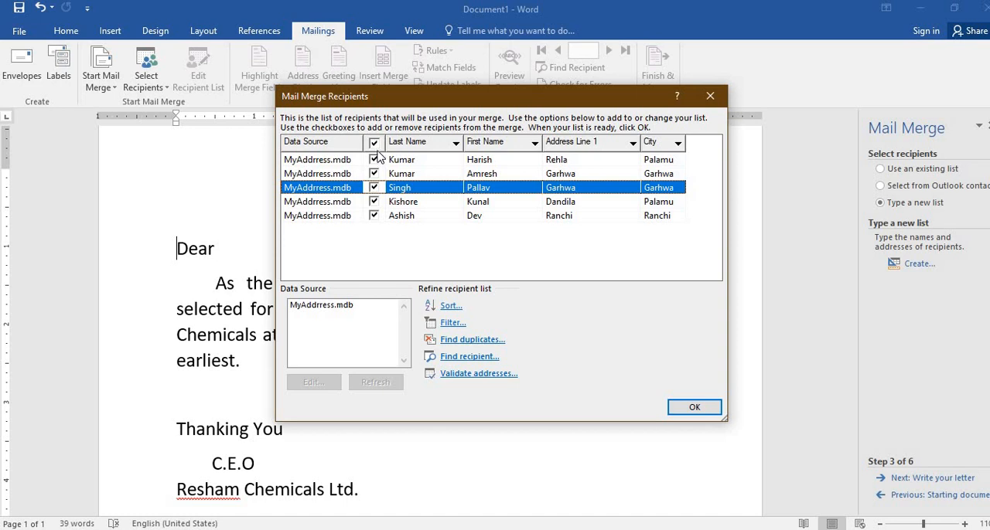
- Accept the merge list with all recipients included and advance the wizard to writing the letter
left_click(685, 405)
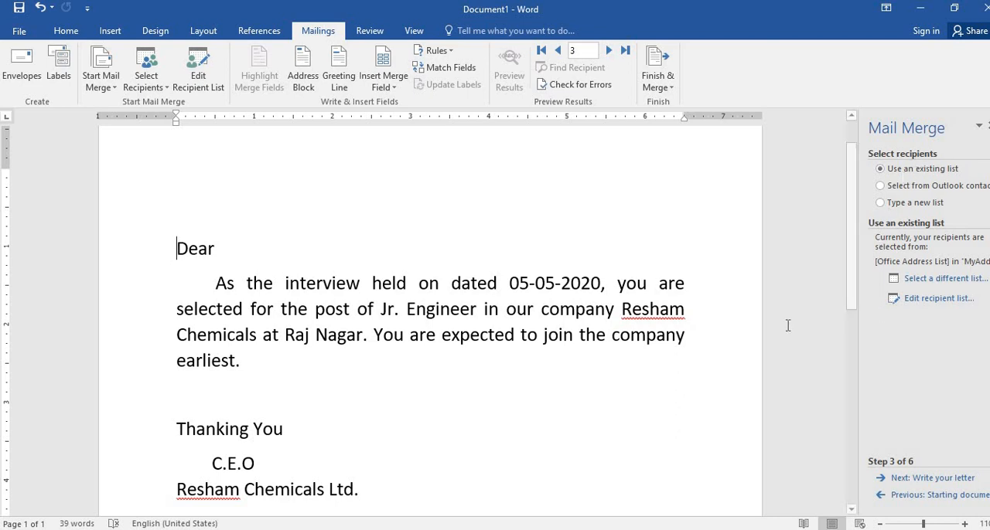
left_click(920, 481)
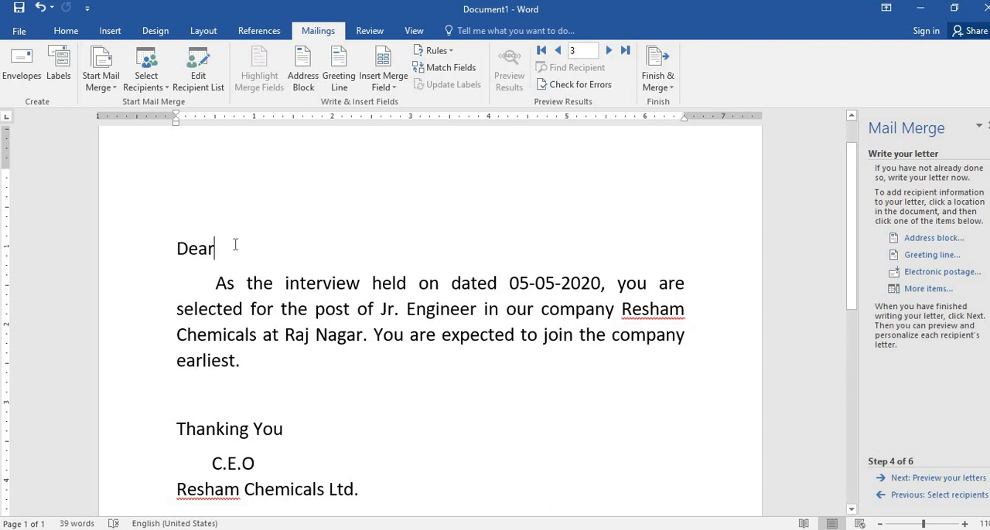
- Insert the First_Name and Last_Name merge fields after "Dear", separated by spaces, and start a new line below them
left_click(394, 85)
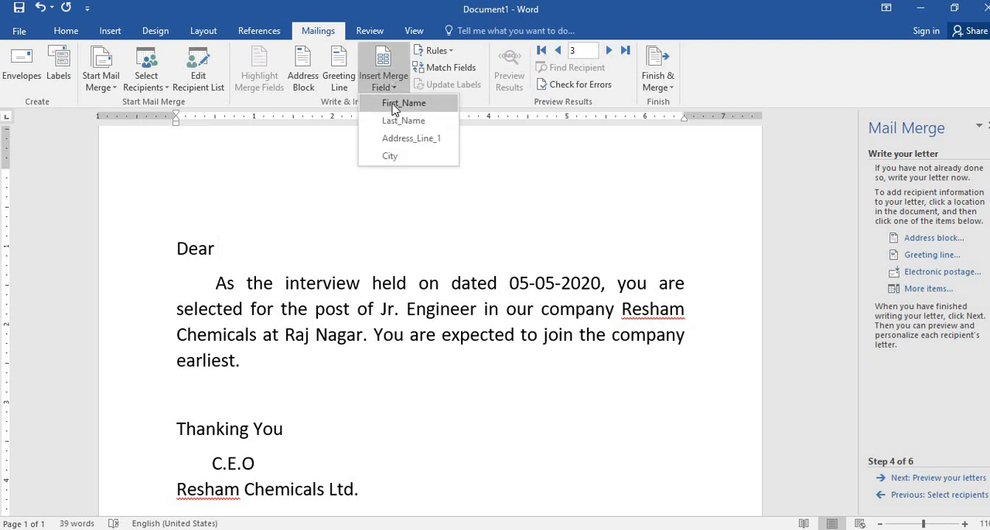
left_click(396, 103)
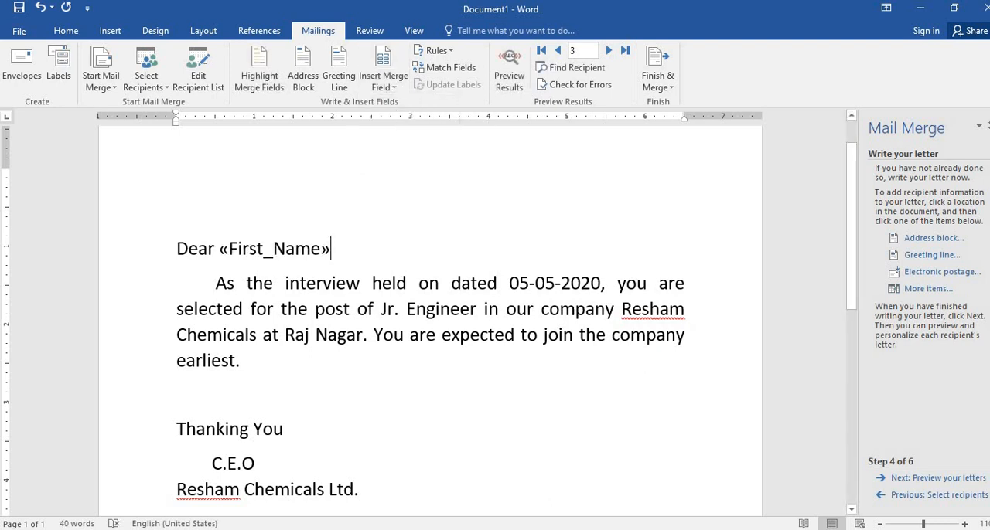
left_click(394, 87)
left_click(377, 119)
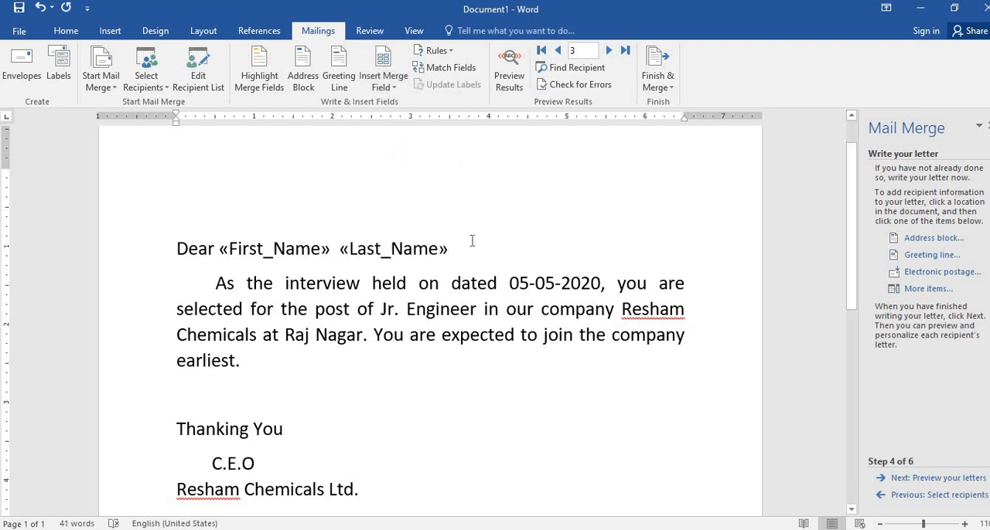
key("Return")
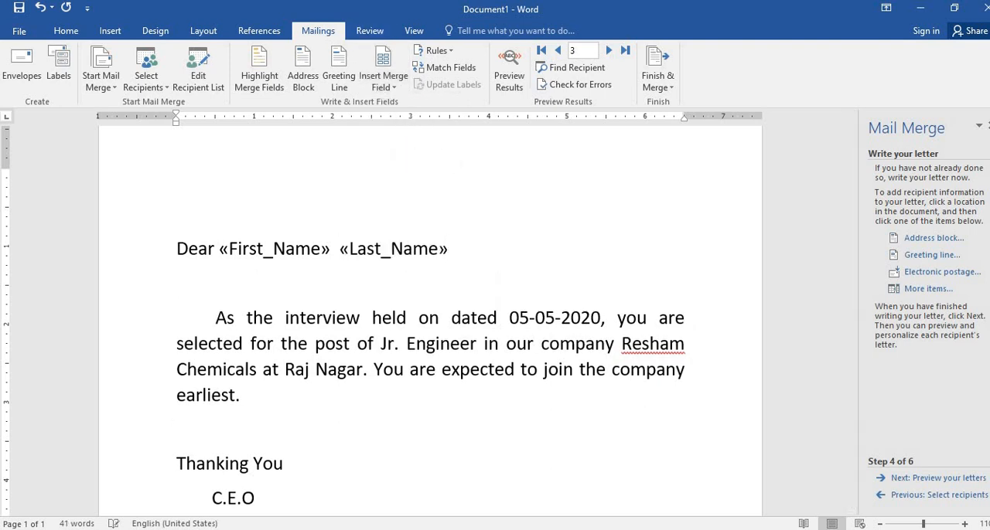
left_click(394, 87)
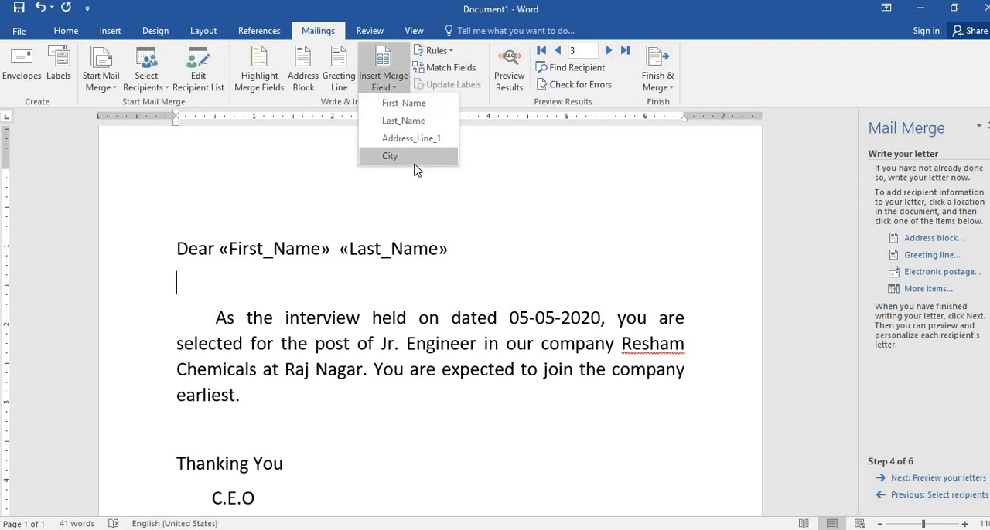
left_click(413, 157)
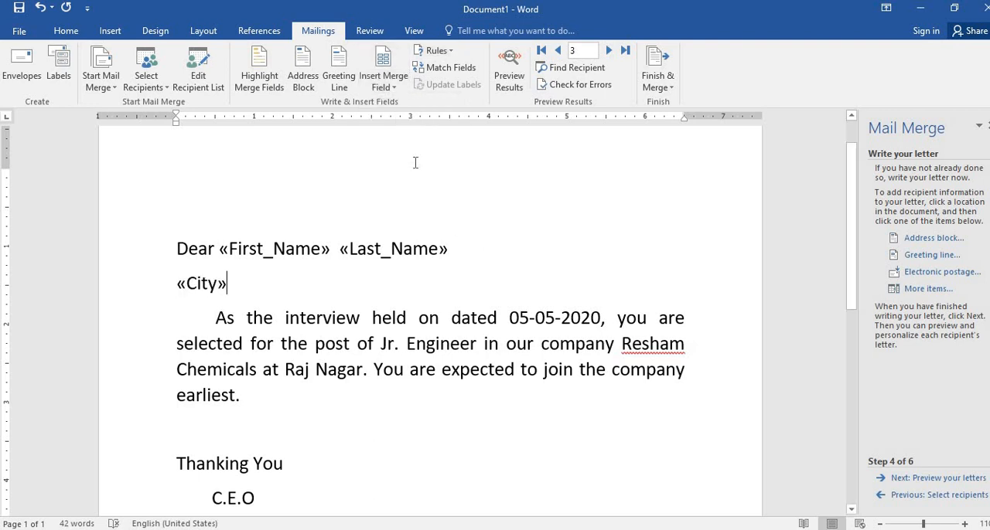
left_click(389, 88)
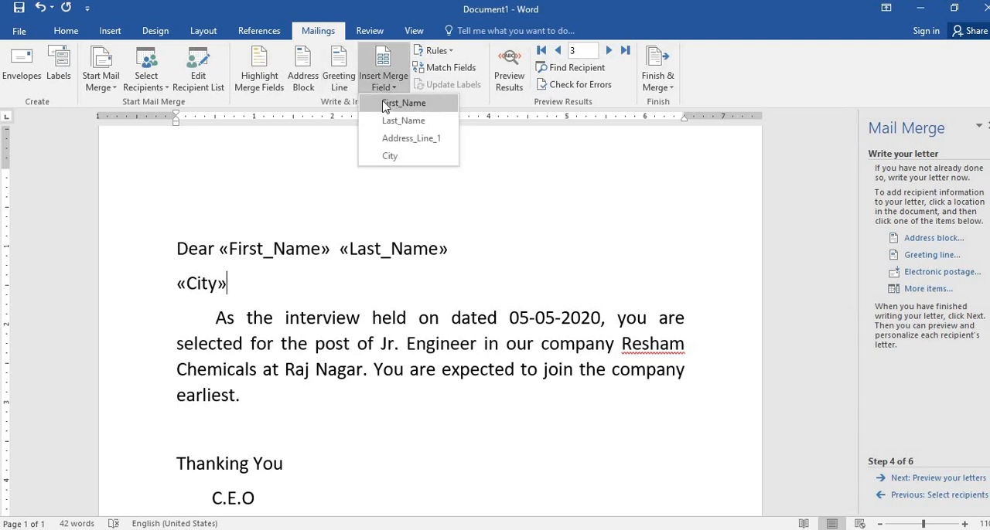
left_click(181, 289)
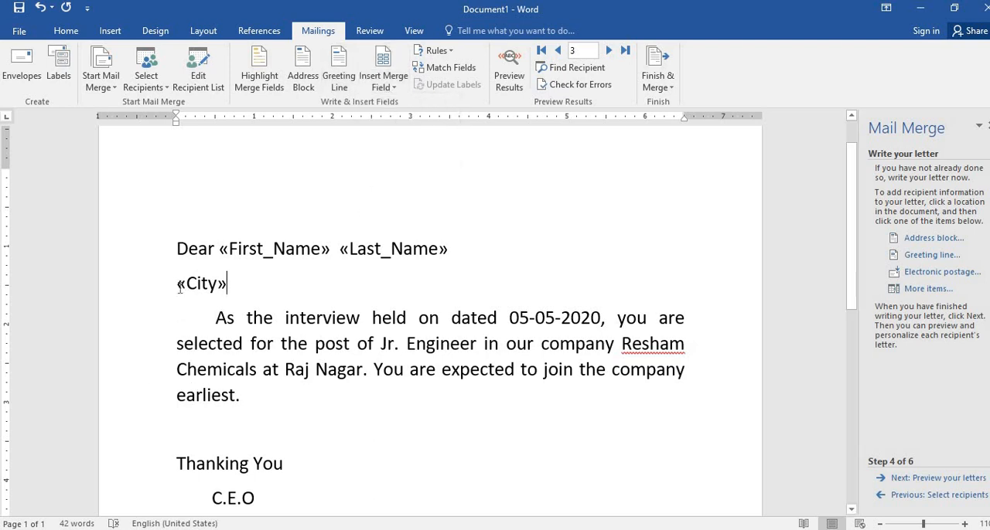
left_click_drag(179, 284, 243, 283)
left_click(244, 282)
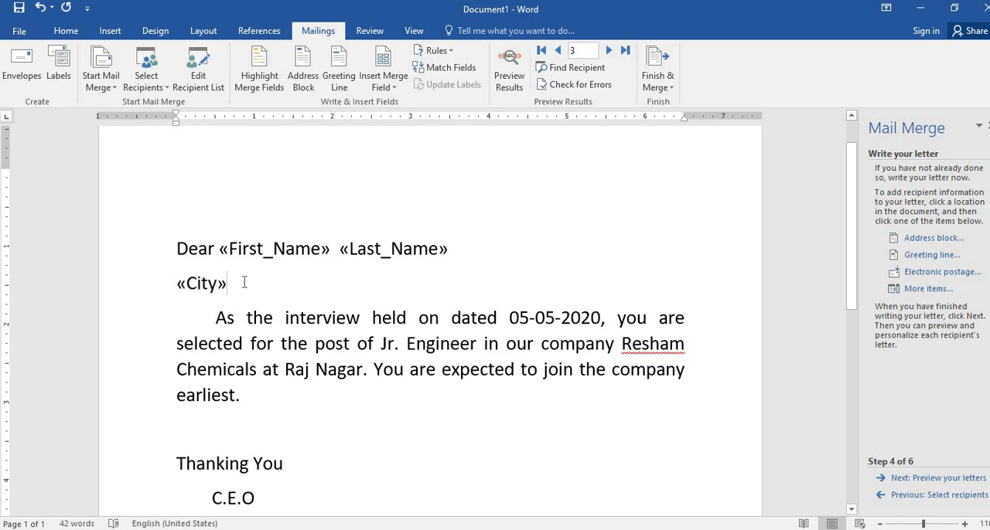
left_click(190, 286)
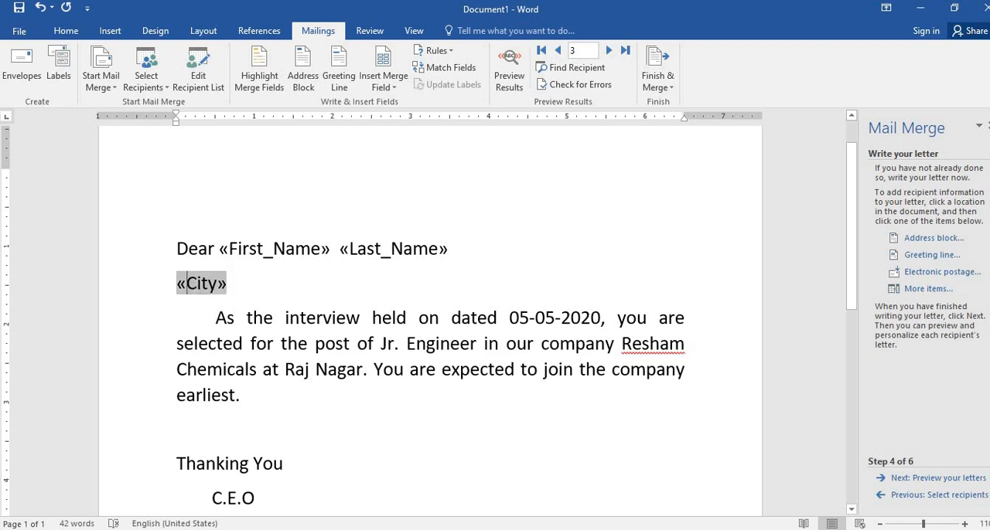
key("BackSpace")
key("Delete")
key("Delete")
key("Delete")
key("Delete")
key("Delete")
key("Delete")
- Insert the Address_Line_1 merge field below the greeting and the City merge field on its own line beneath it
left_click(383, 83)
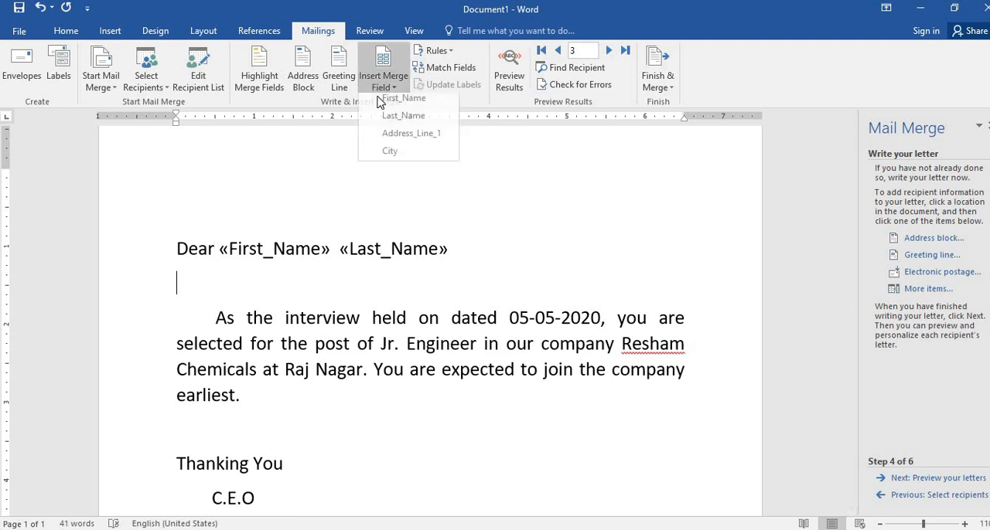
left_click(392, 137)
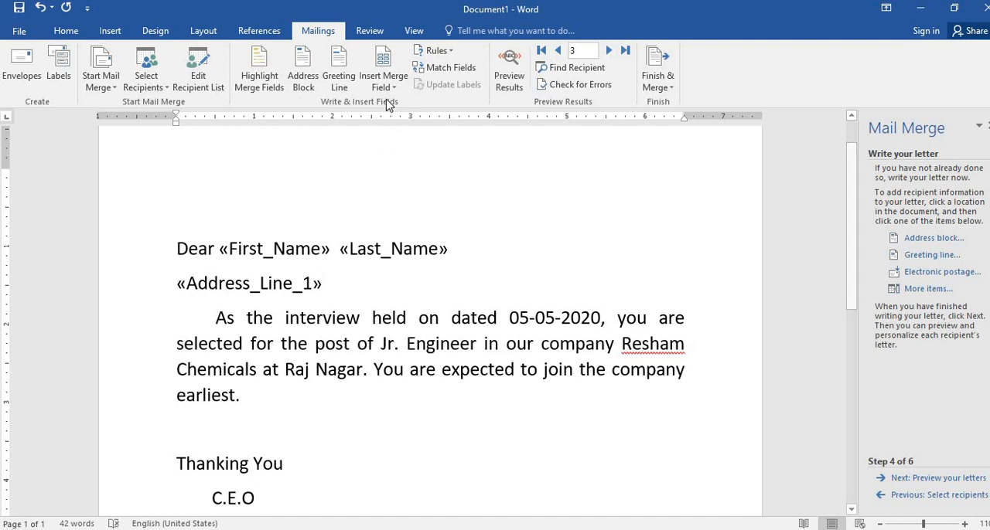
key("Return")
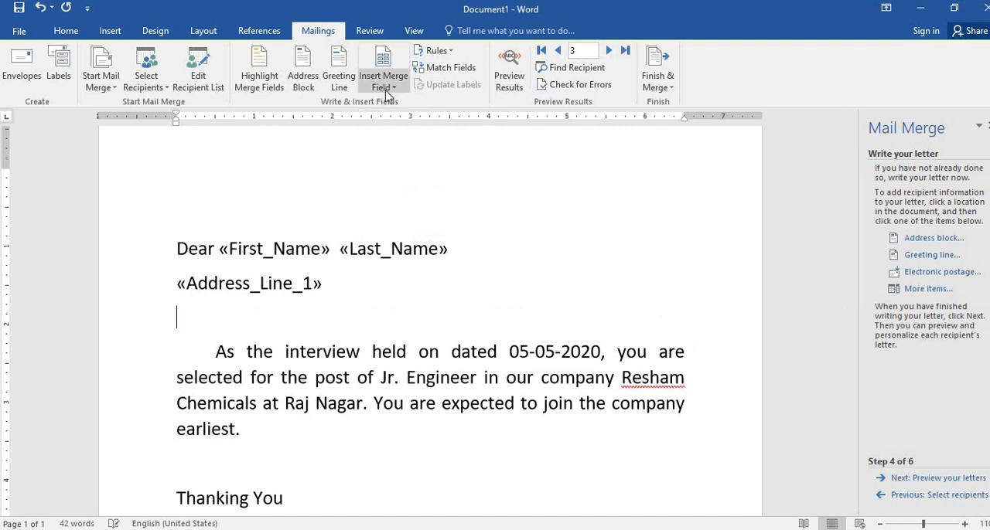
left_click(387, 96)
left_click(390, 153)
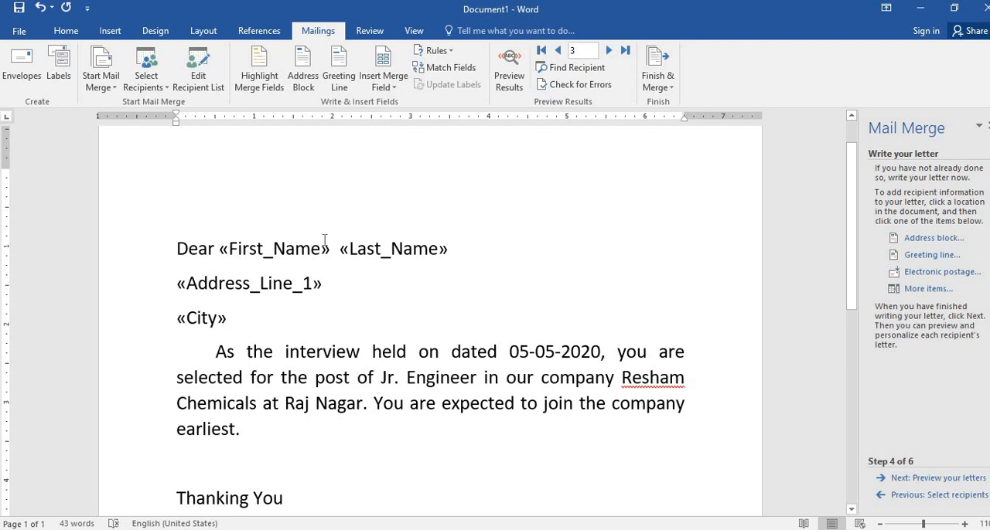
- Add the heading "Appointment Letter" on the blank line above the greeting, indented with three tab stops
scroll(324, 232, "down", 8)
scroll(325, 246, "up", 9)
scroll(325, 246, "up", 1)
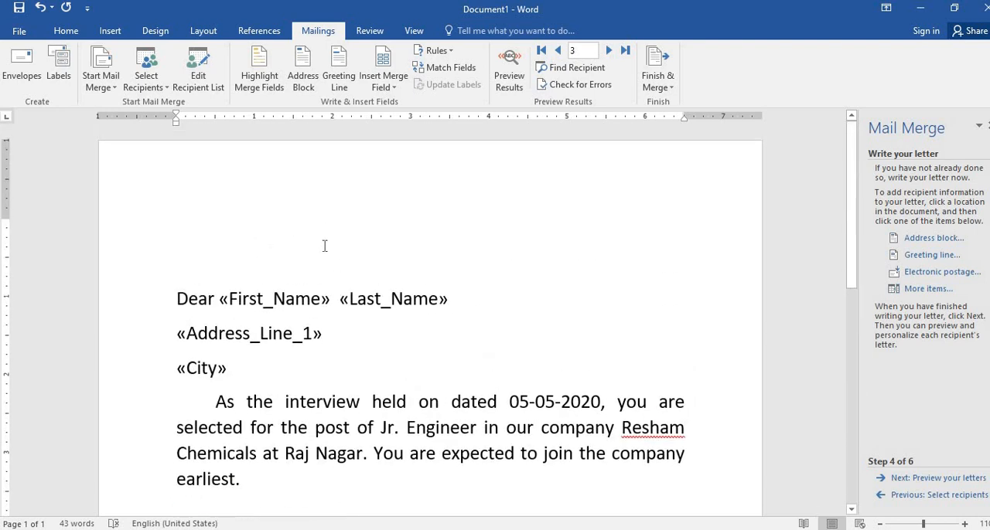
scroll(322, 263, "down", 4)
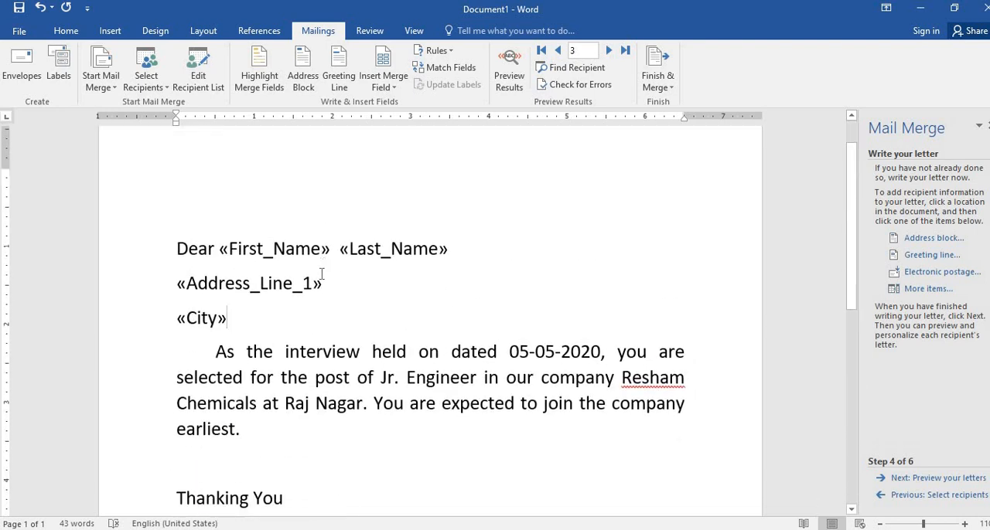
scroll(321, 262, "up", 4)
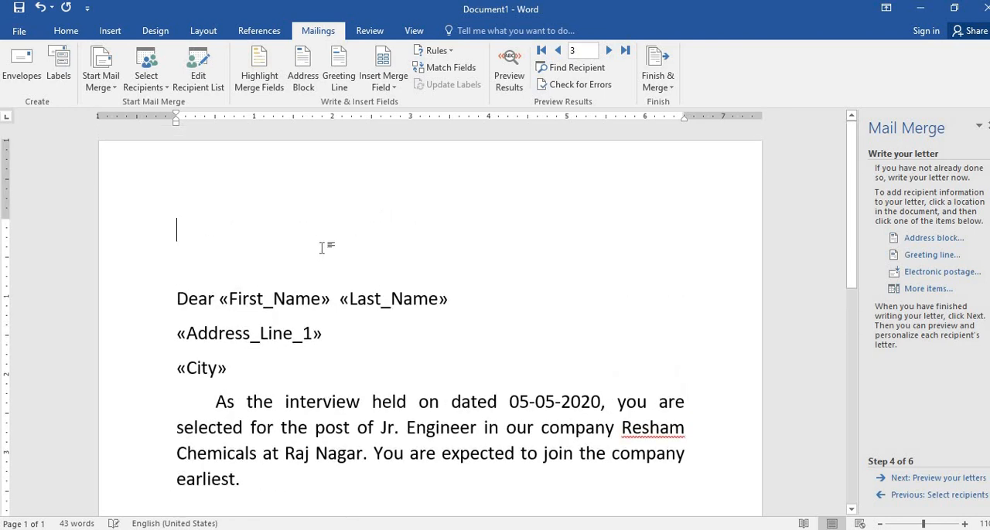
key("Tab")
key("Tab")
key("Tab")
key("Tab")
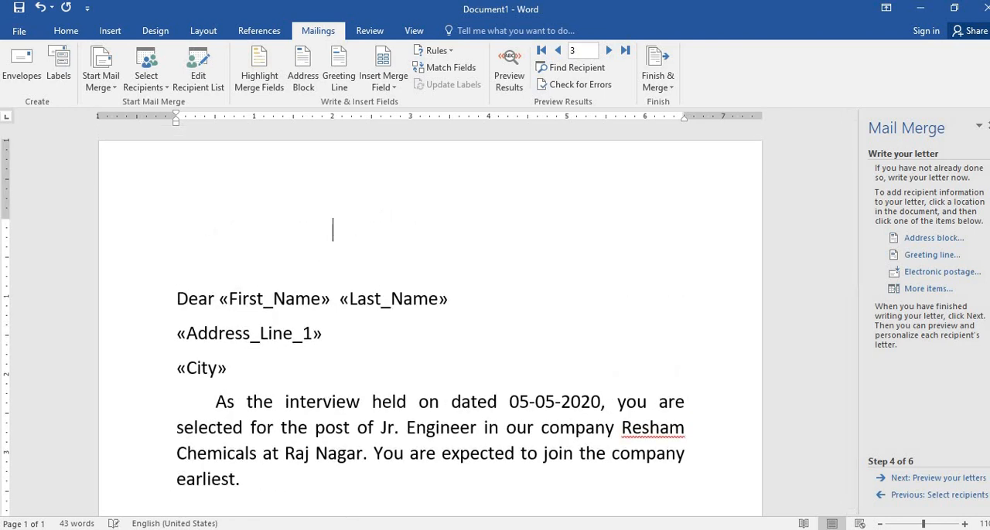
type("Appointment ")
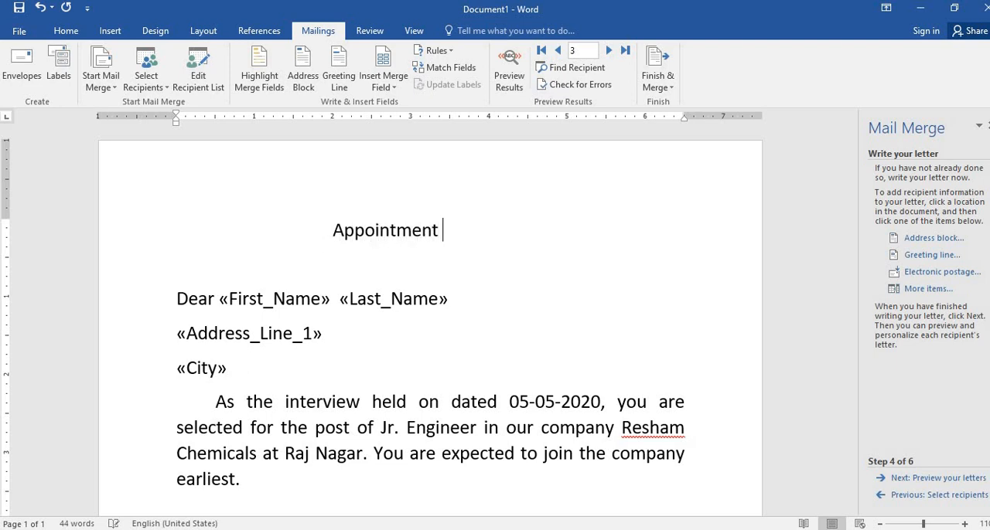
type("Letter")
- Underline the "Appointment Letter" heading
left_click_drag(332, 230, 489, 230)
key("ctrl+u")
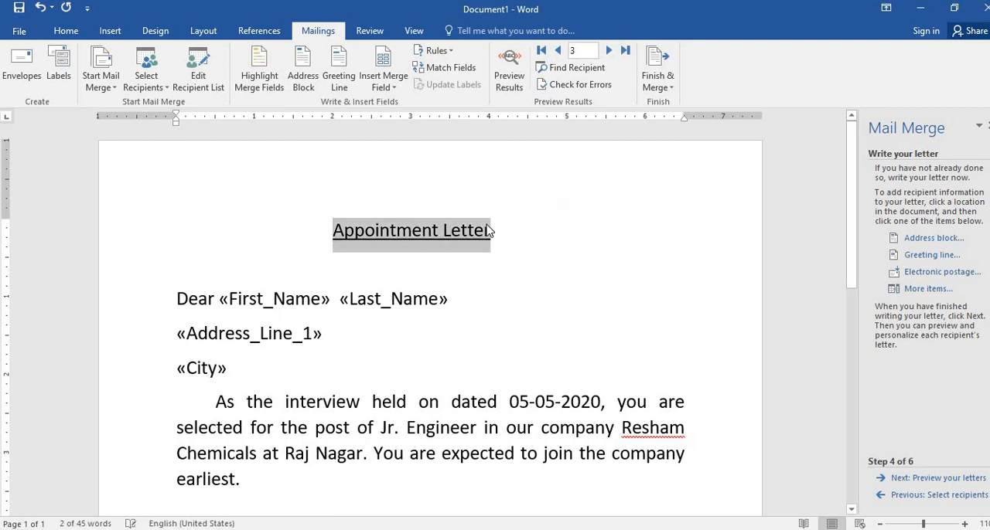
left_click(494, 324)
- Review the letter, step back one recipient record and forward again, and advance the wizard to previewing the letters
scroll(477, 336, "down", 4)
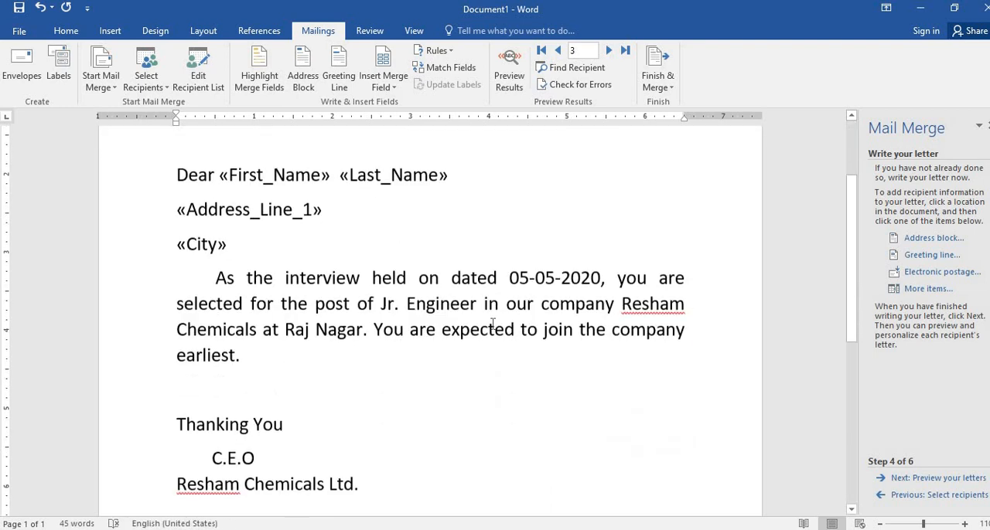
scroll(477, 336, "up", 4)
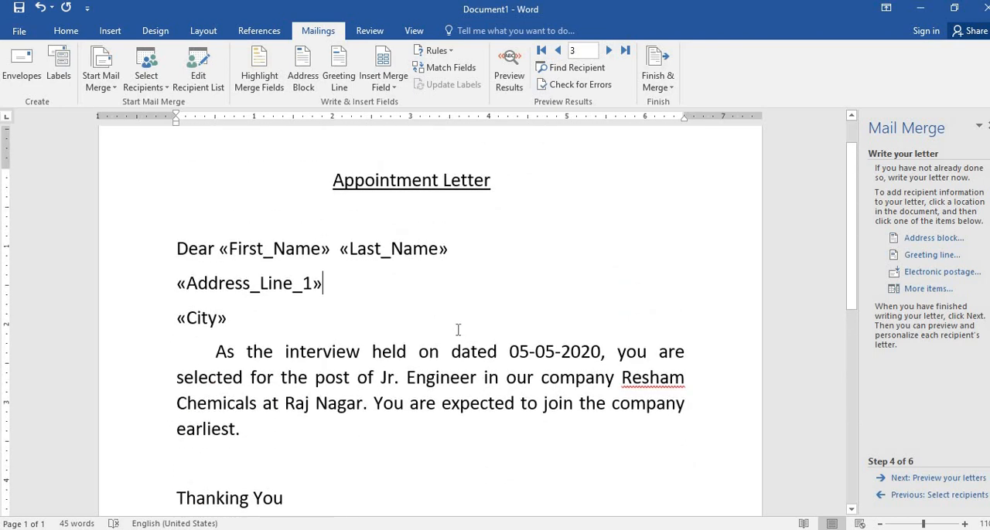
left_click(553, 52)
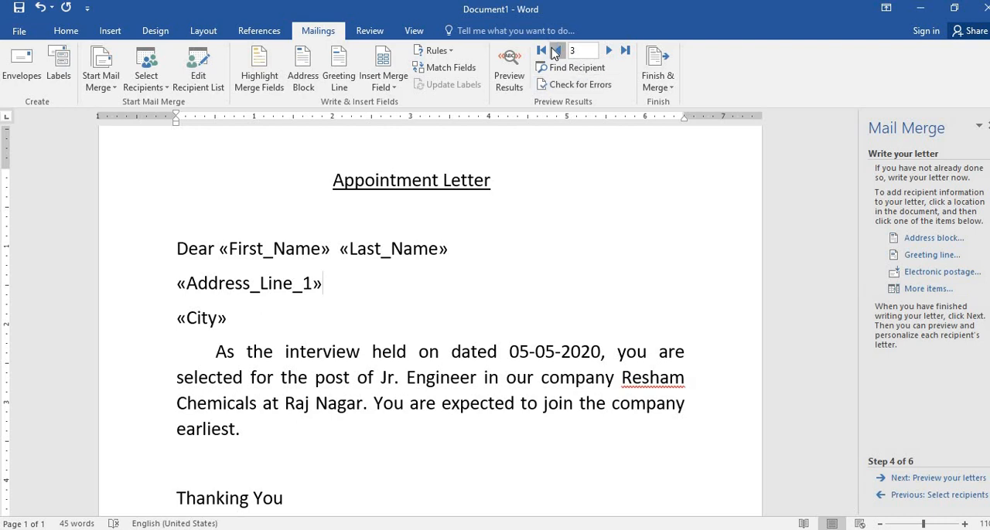
left_click(610, 51)
scroll(572, 364, "down", 2)
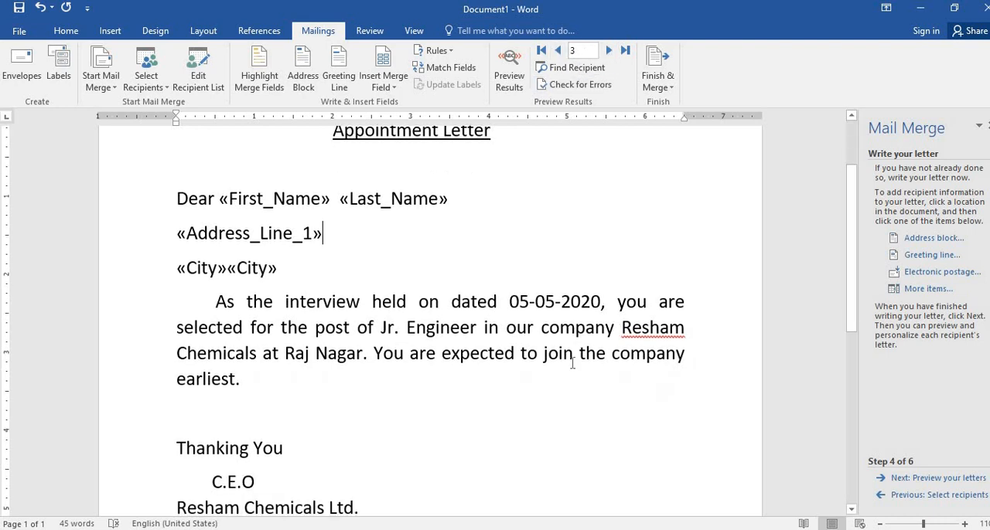
left_click(926, 478)
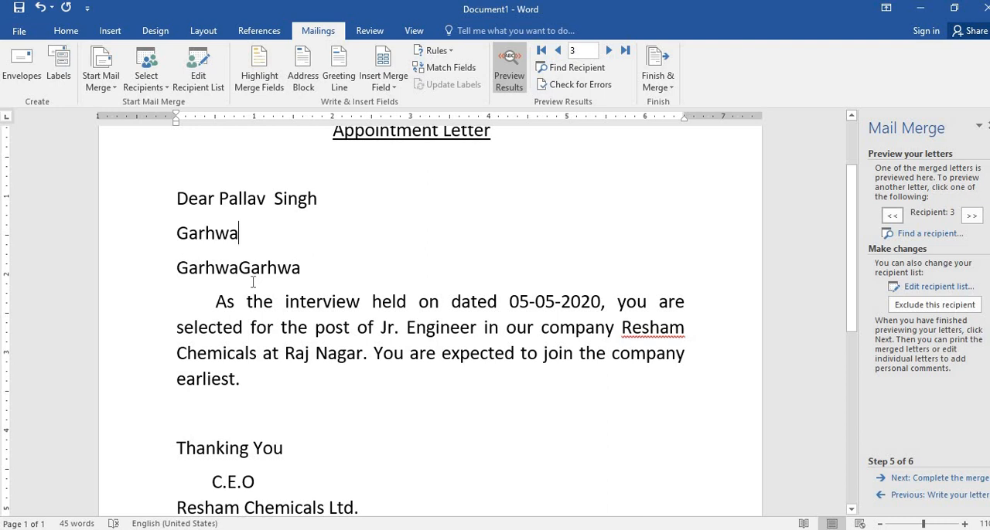
scroll(259, 285, "up", 1)
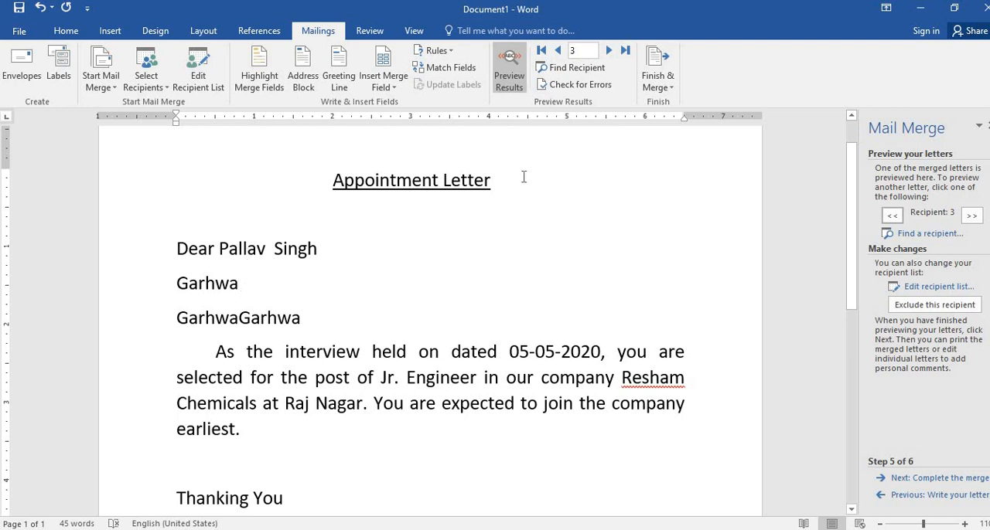
- Return the wizard to writing the letter and delete the duplicate City merge field below the address line
left_click(386, 91)
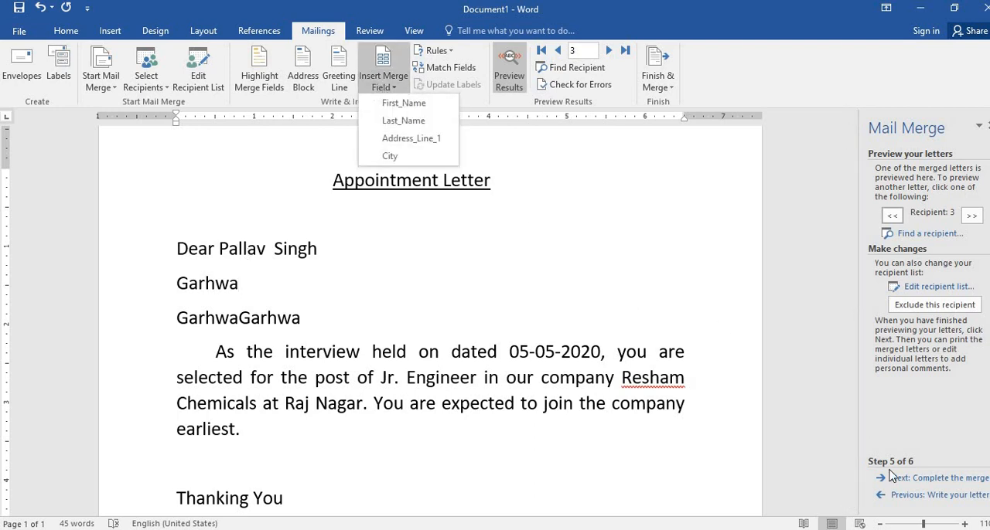
left_click(927, 497)
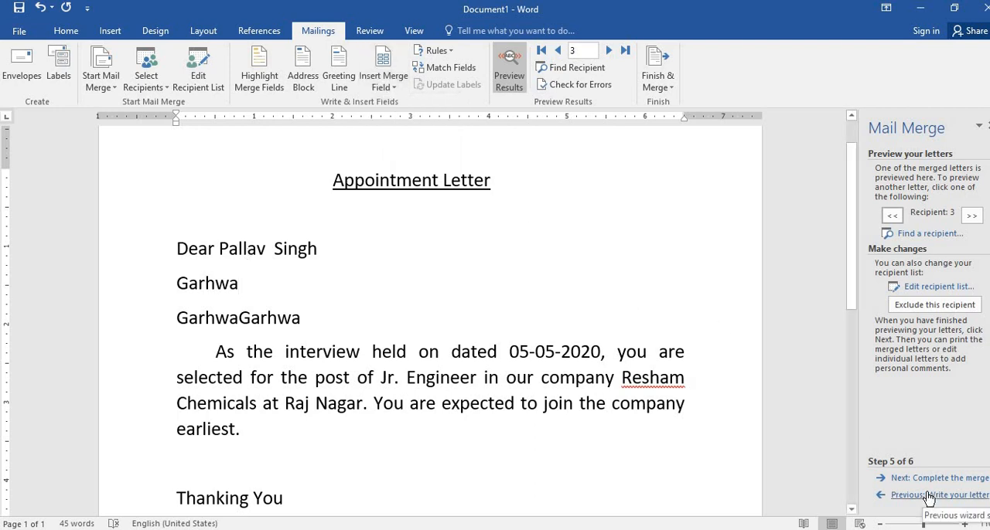
left_click(927, 497)
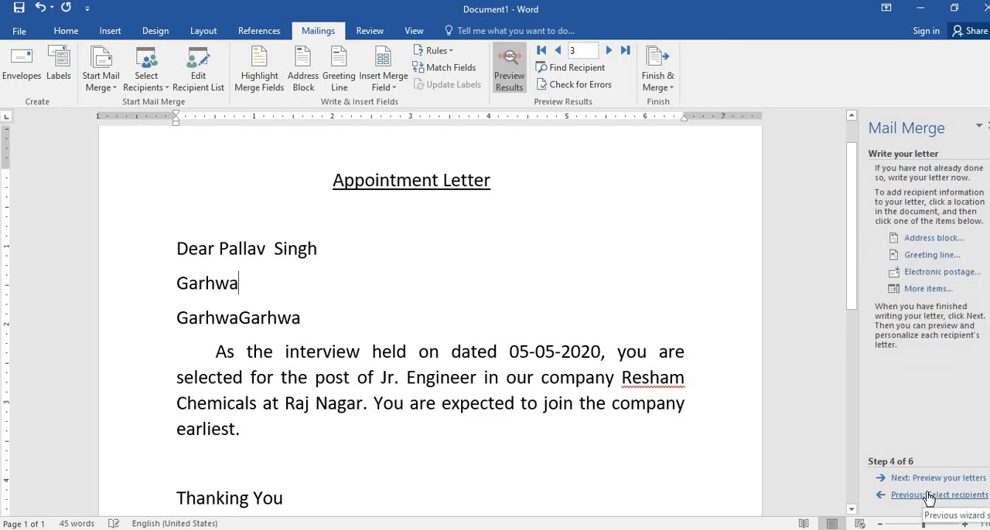
left_click(281, 323)
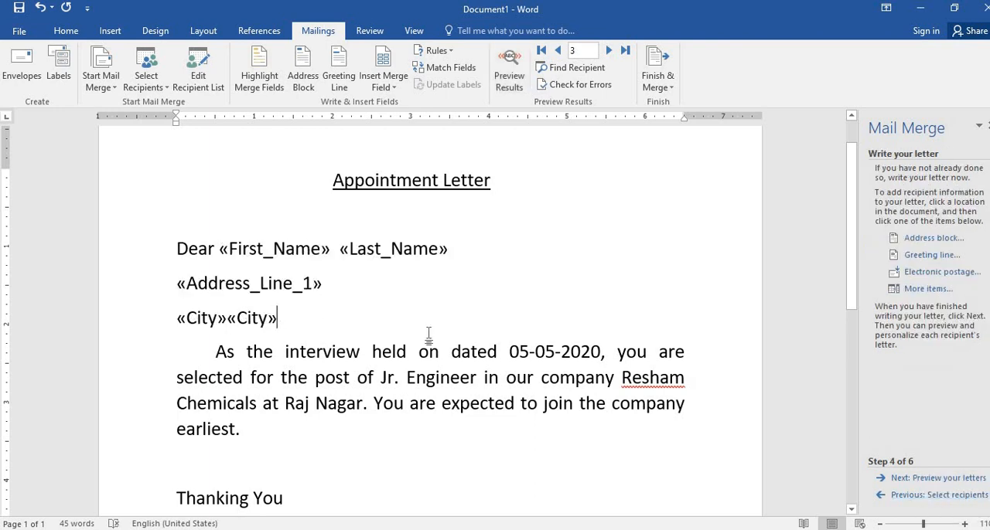
key("BackSpace")
key("BackSpace")
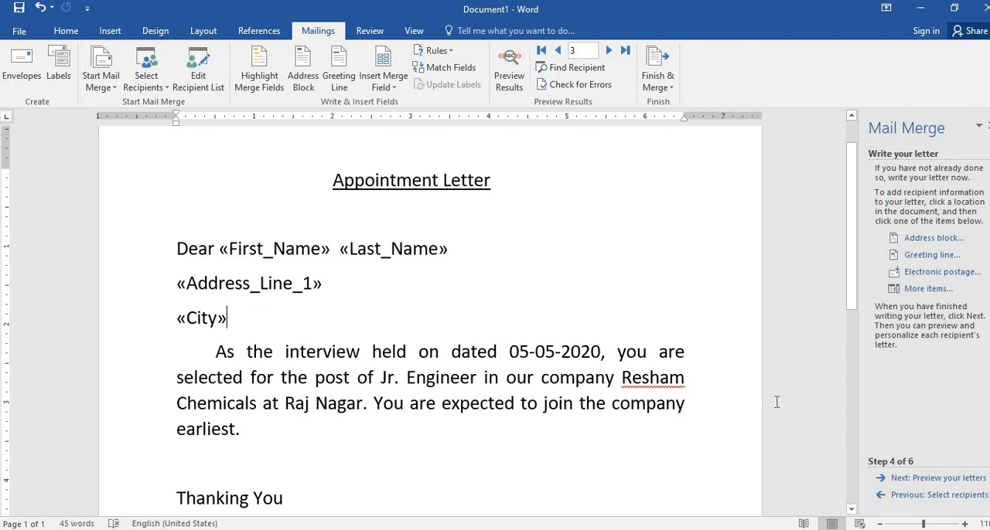
- Preview the corrected letter for the current recipient, comparing it with the merge field layout in the writing stage
left_click(901, 479)
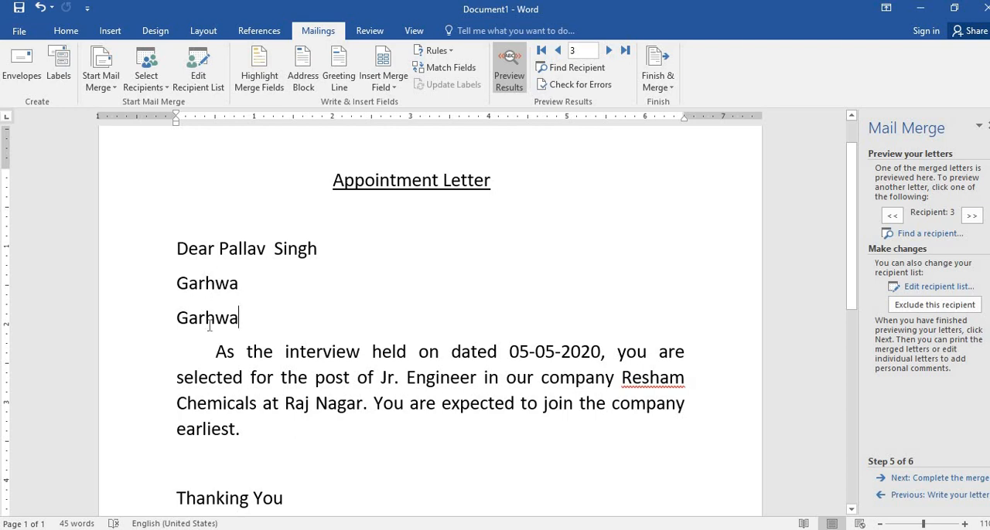
left_click(953, 499)
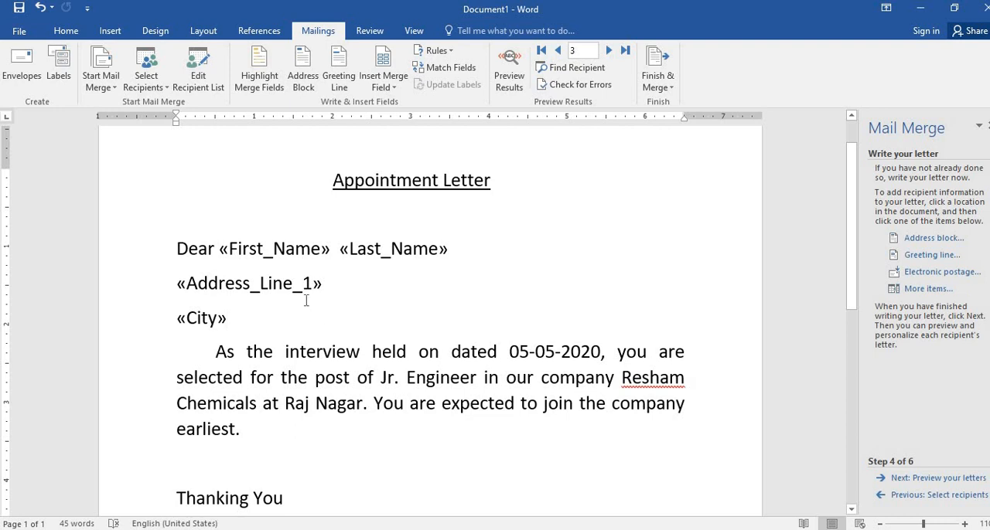
left_click(910, 478)
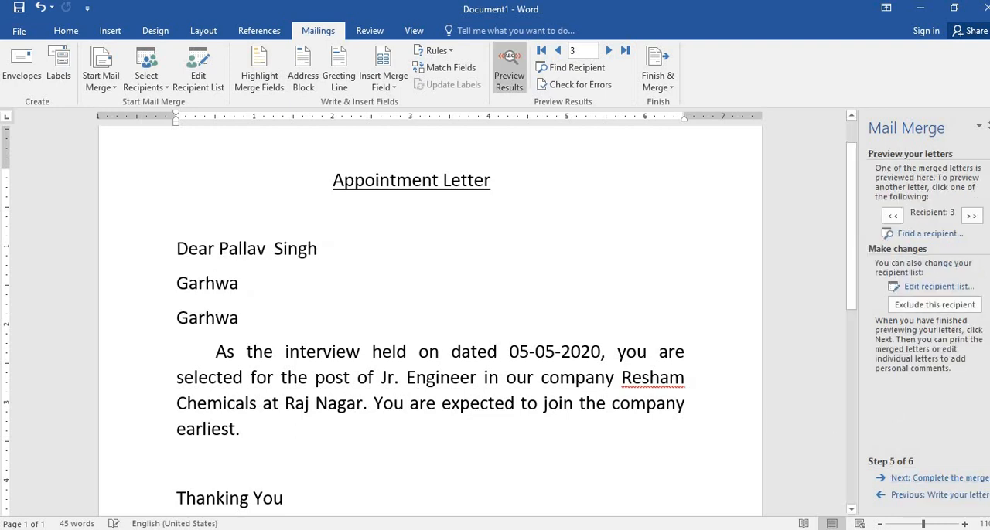
- Complete the mail merge by merging all records into a new document of individual letters, and maximize that document's window
left_click(951, 479)
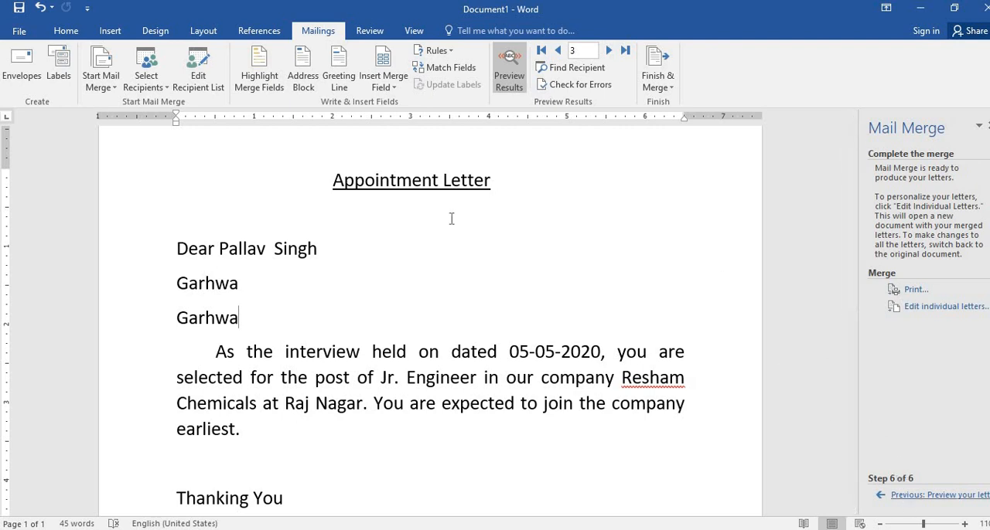
left_click(655, 92)
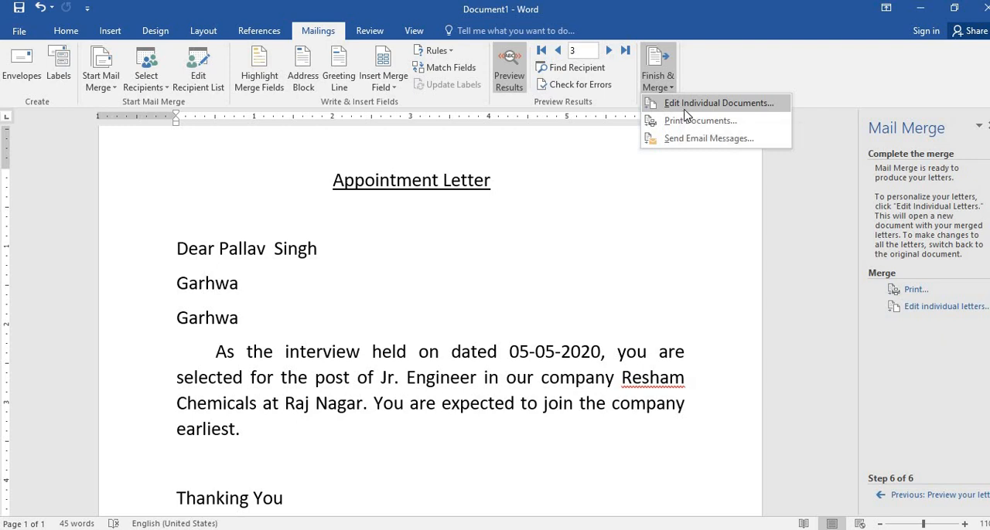
left_click(685, 109)
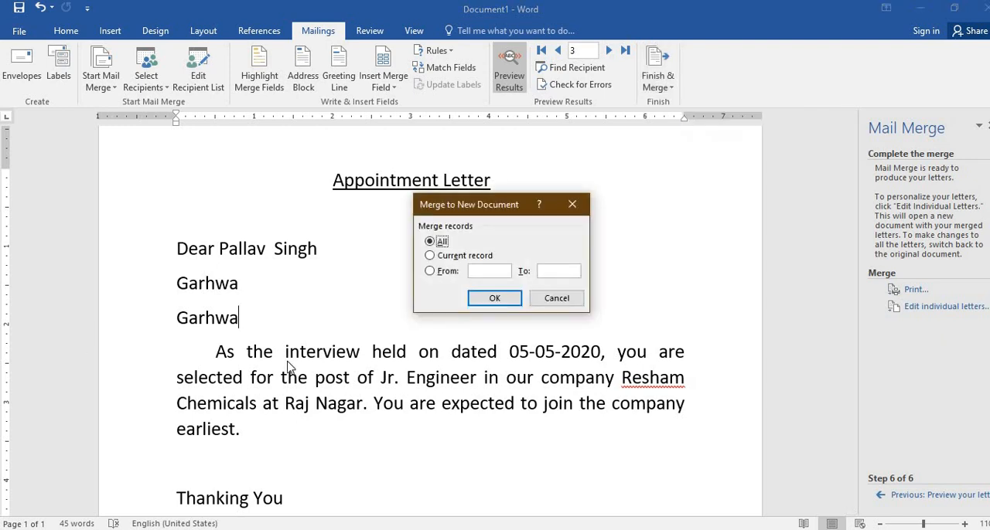
left_click(494, 297)
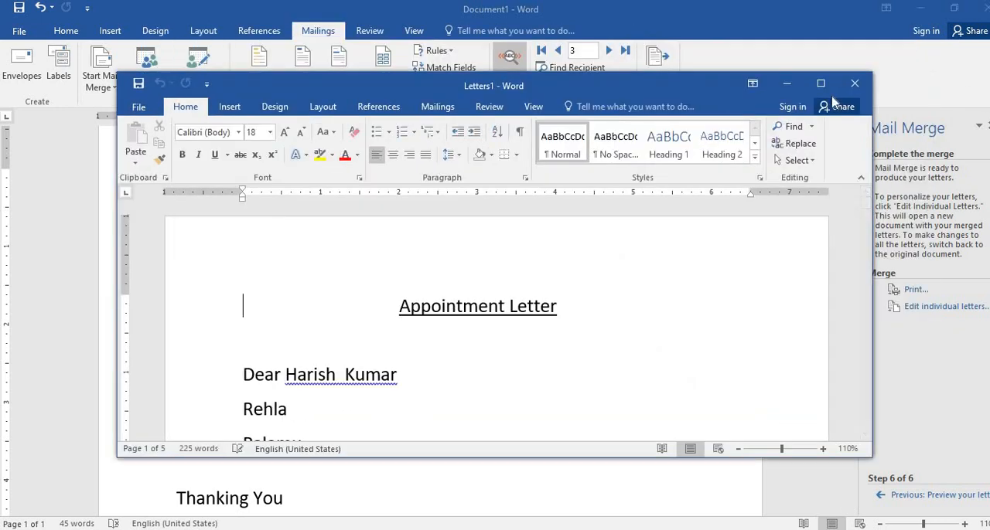
left_click(821, 84)
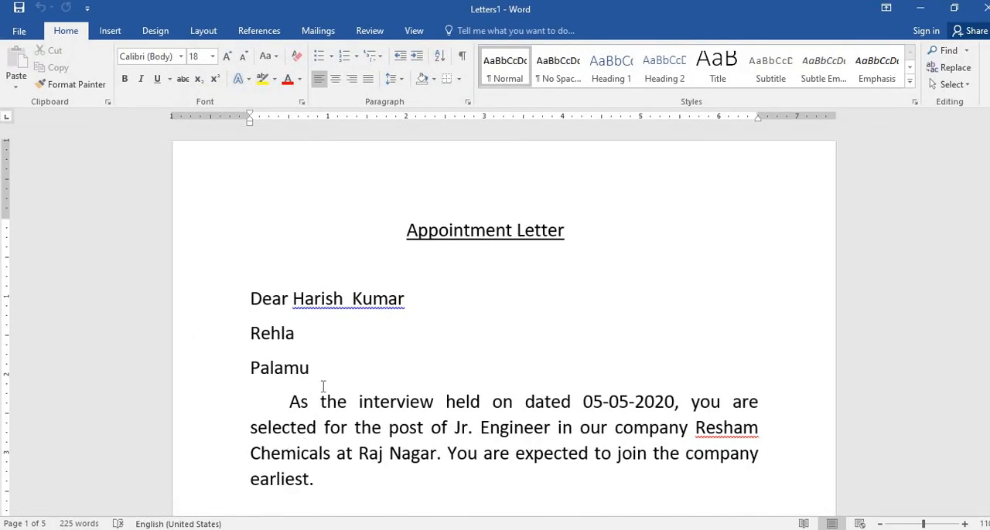
- Examine the recipient name and address lines in each merged appointment letter, from the first letter to the last and back
scroll(323, 332, "down", 1)
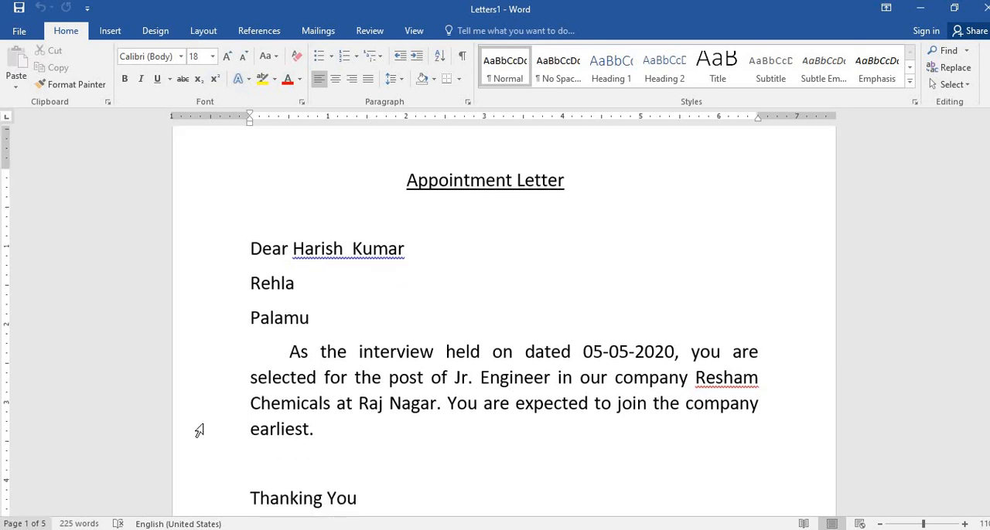
scroll(329, 311, "down", 4)
scroll(328, 312, "up", 5)
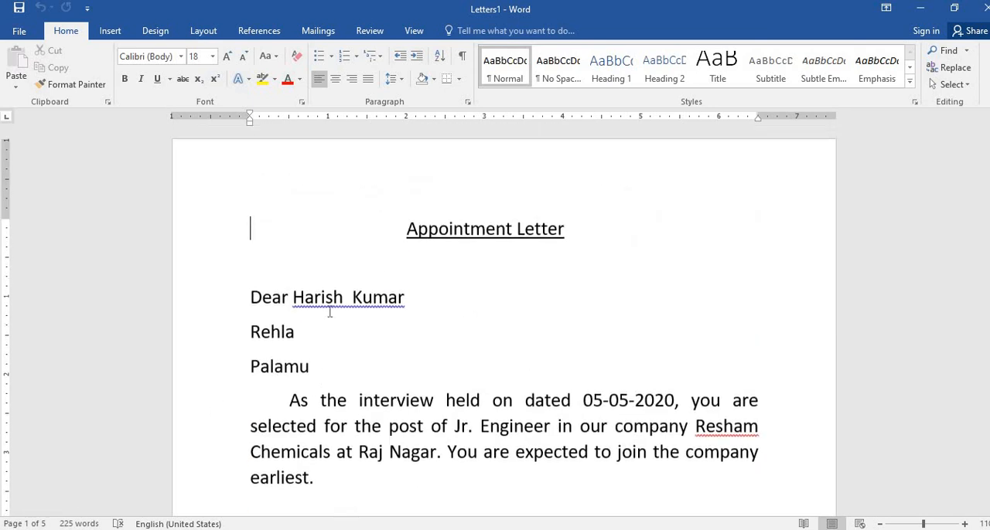
scroll(328, 312, "down", 15)
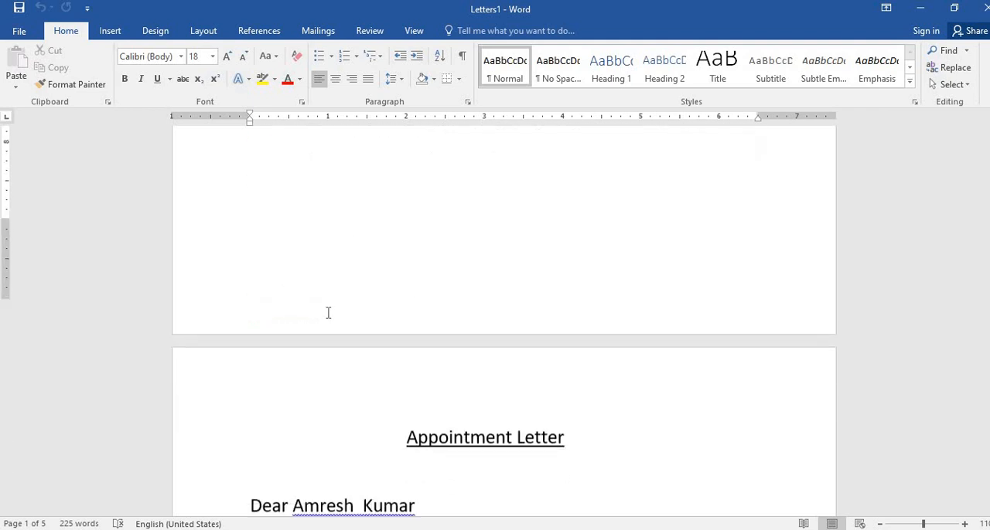
scroll(328, 280, "down", 17)
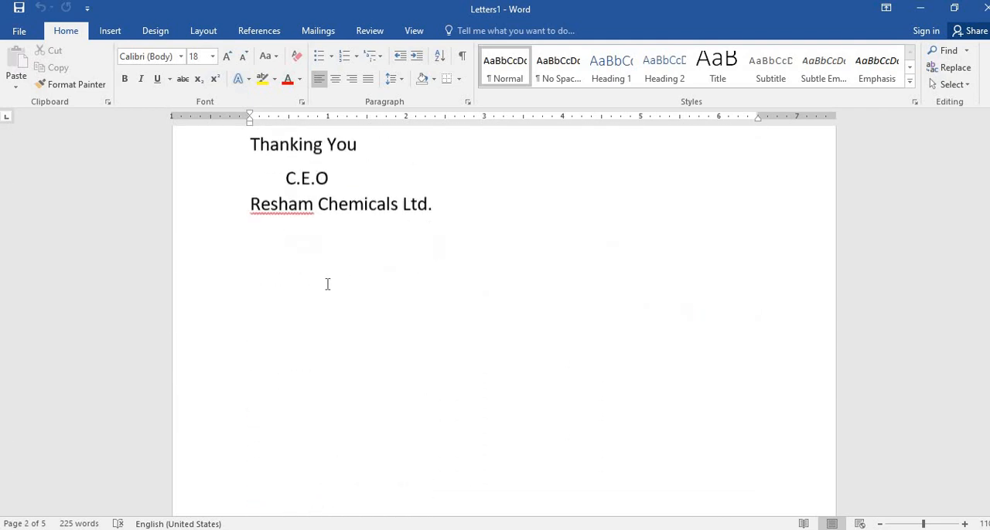
scroll(328, 279, "down", 15)
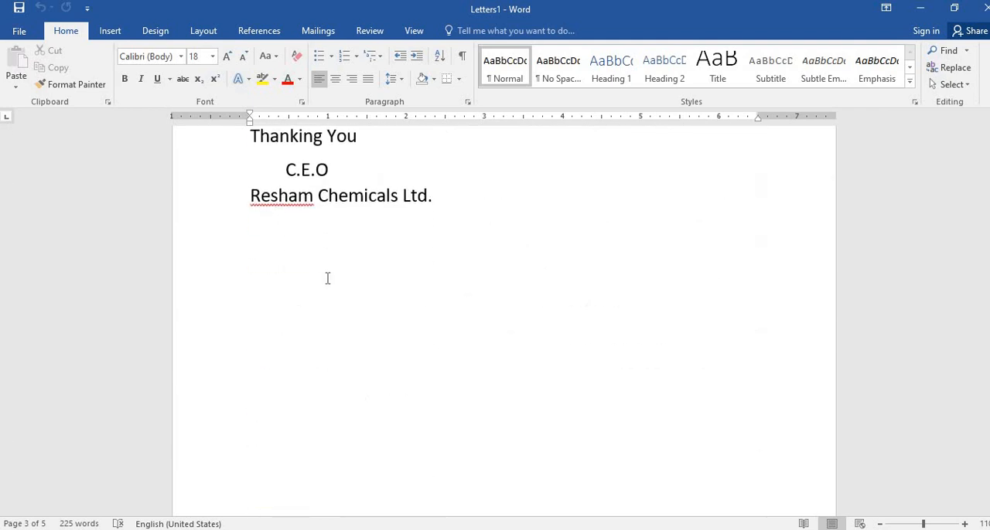
scroll(325, 280, "down", 15)
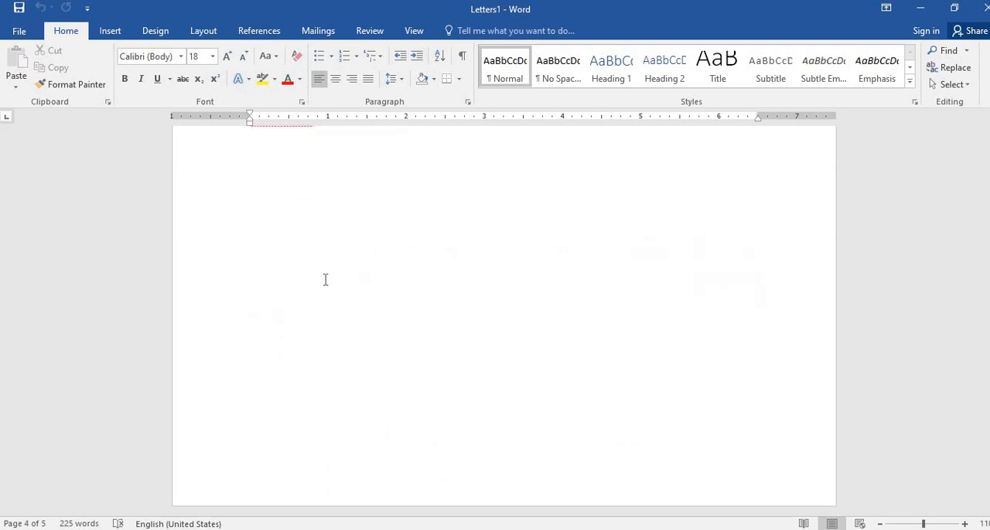
scroll(324, 280, "down", 12)
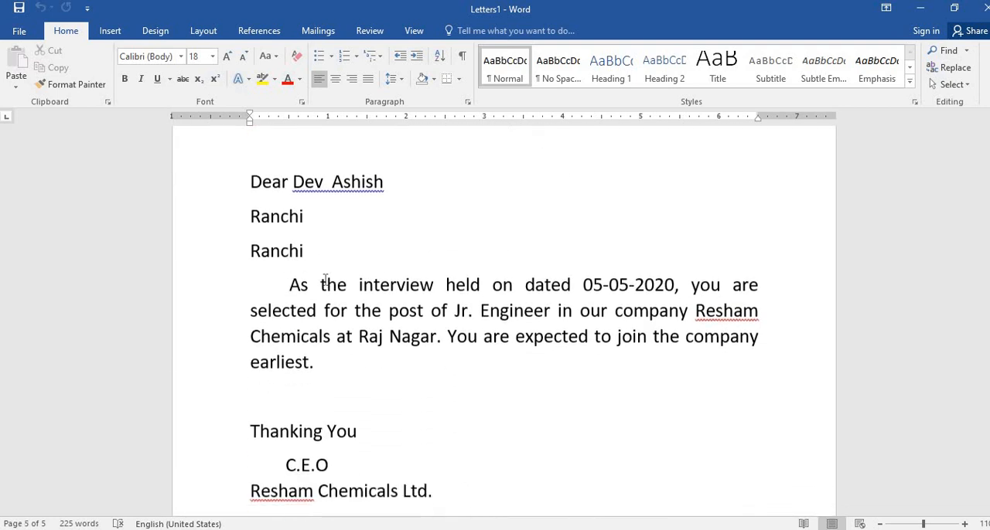
scroll(325, 280, "up", 20)
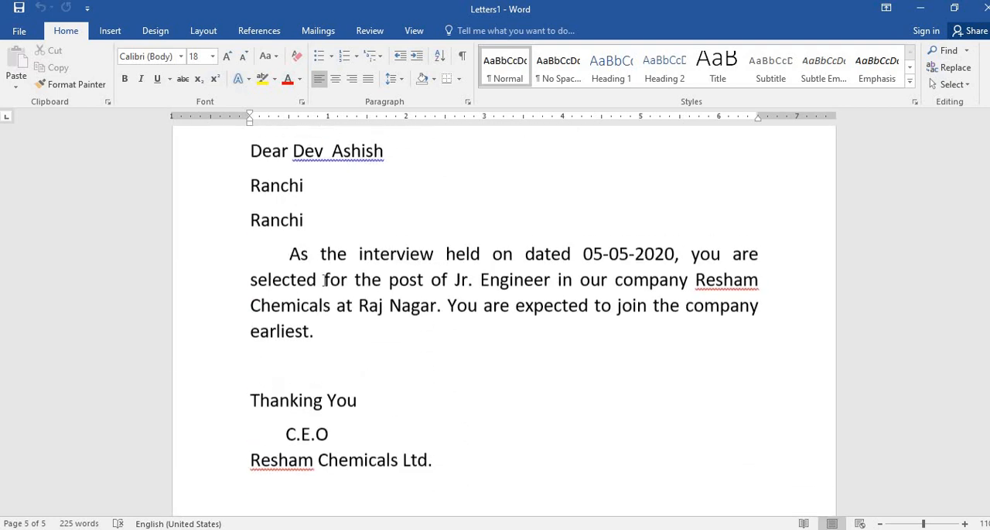
scroll(325, 280, "down", 15)
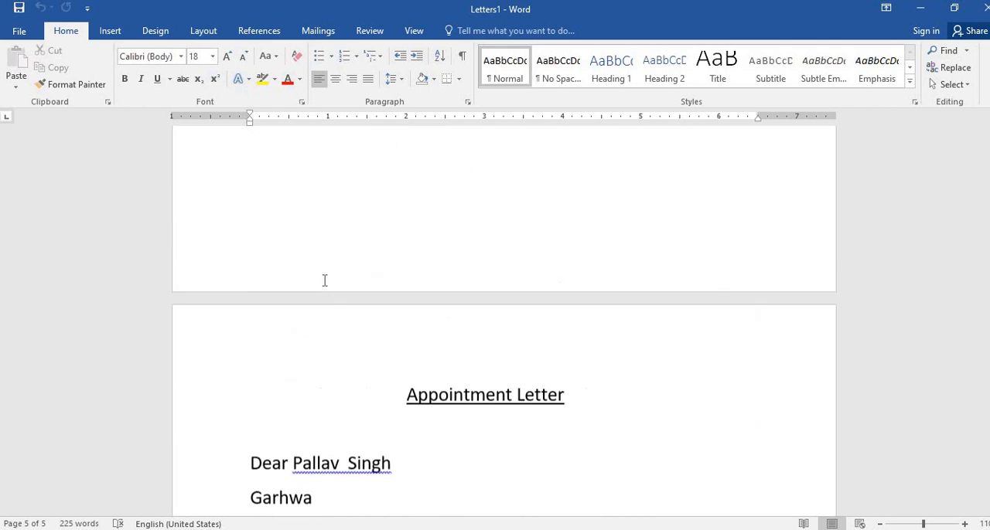
scroll(325, 279, "up", 1)
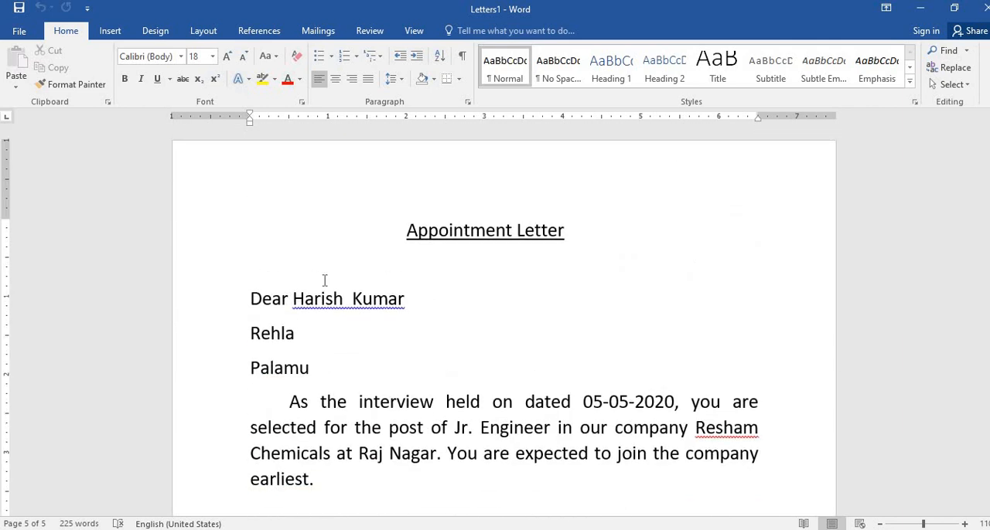